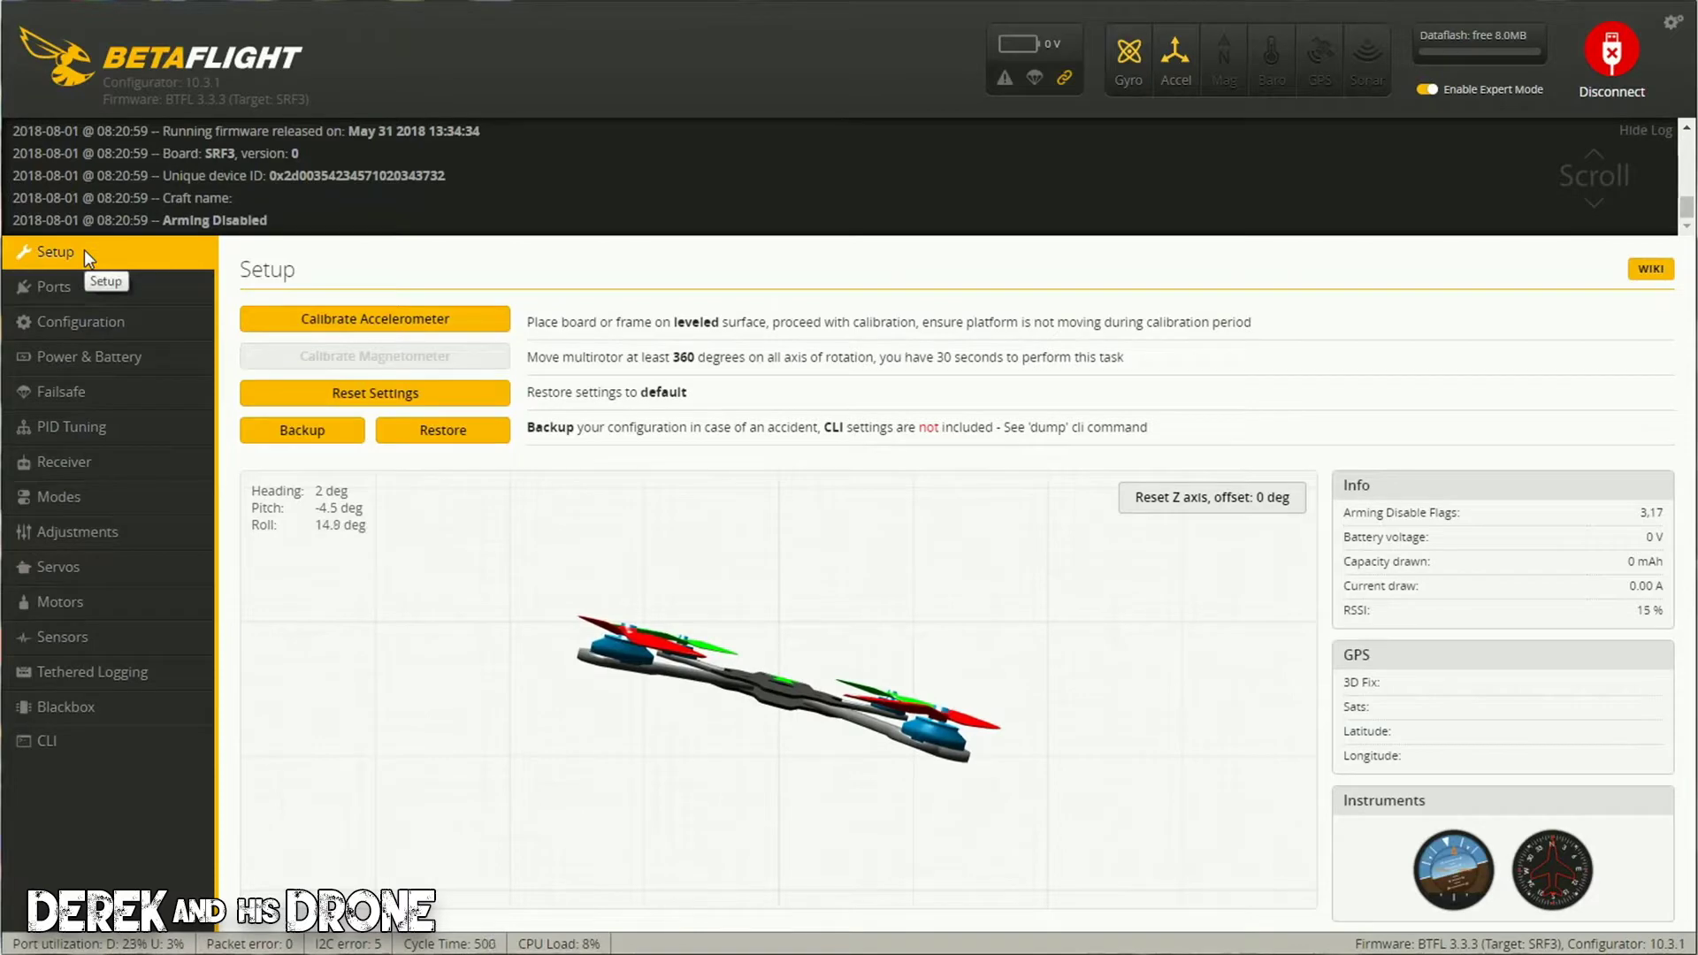
- Open the serial port settings and set the UART2 telemetry output to SmartPort
click(68, 297)
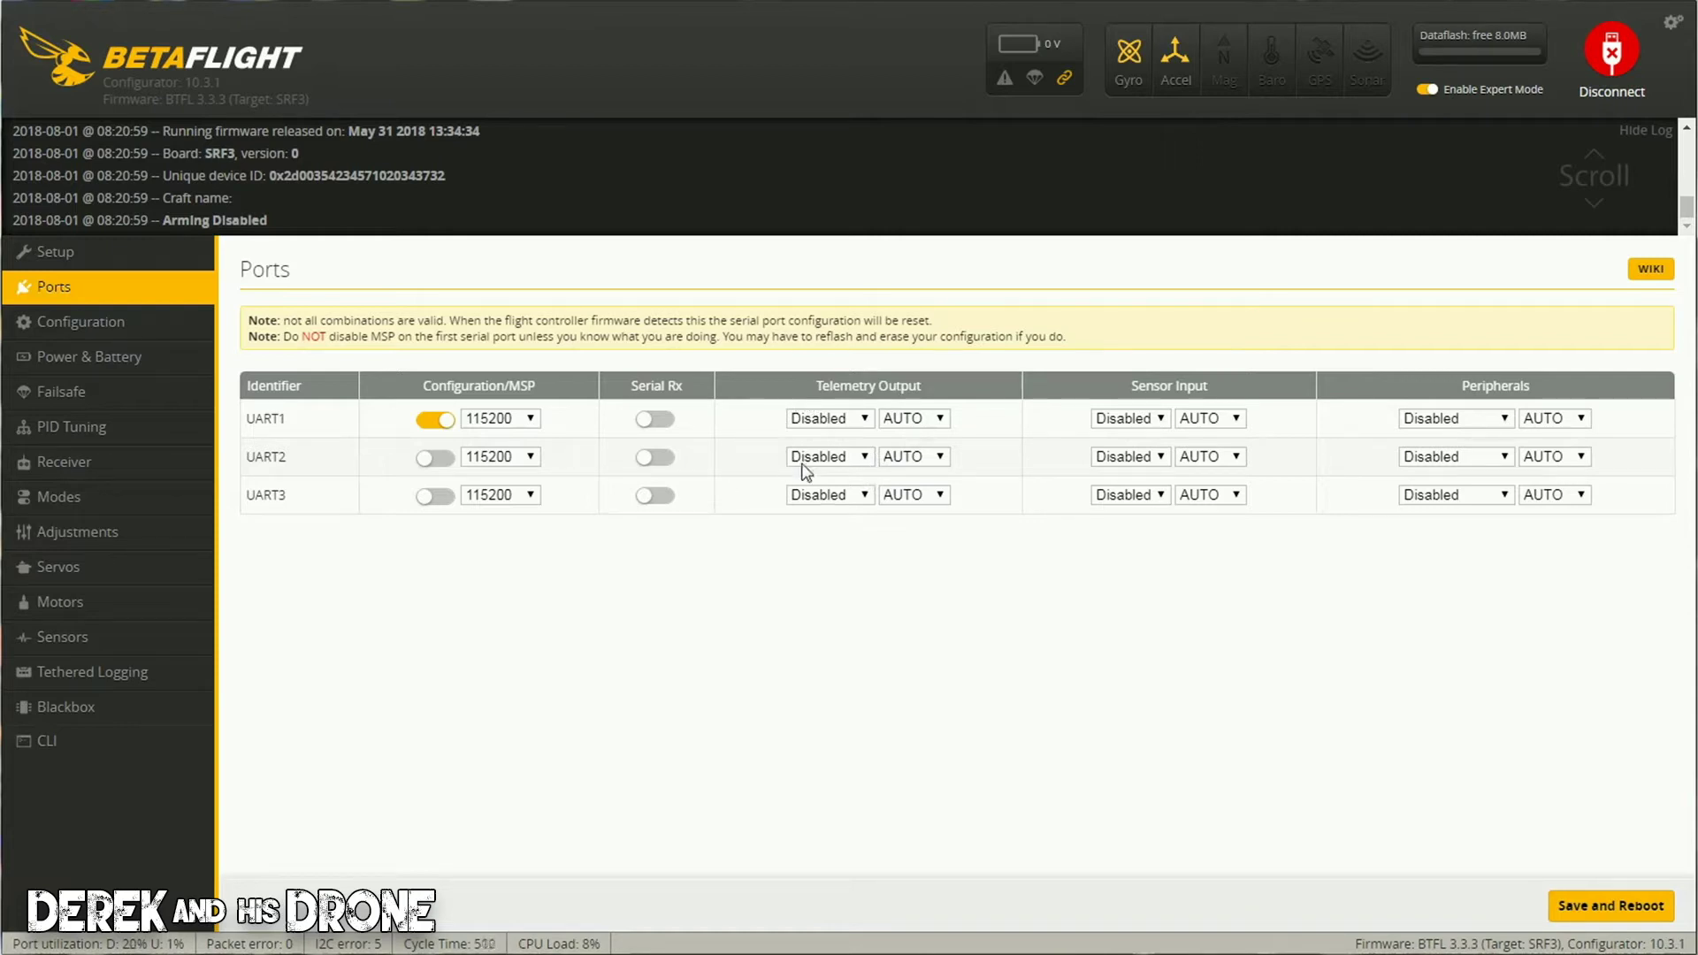
click(862, 456)
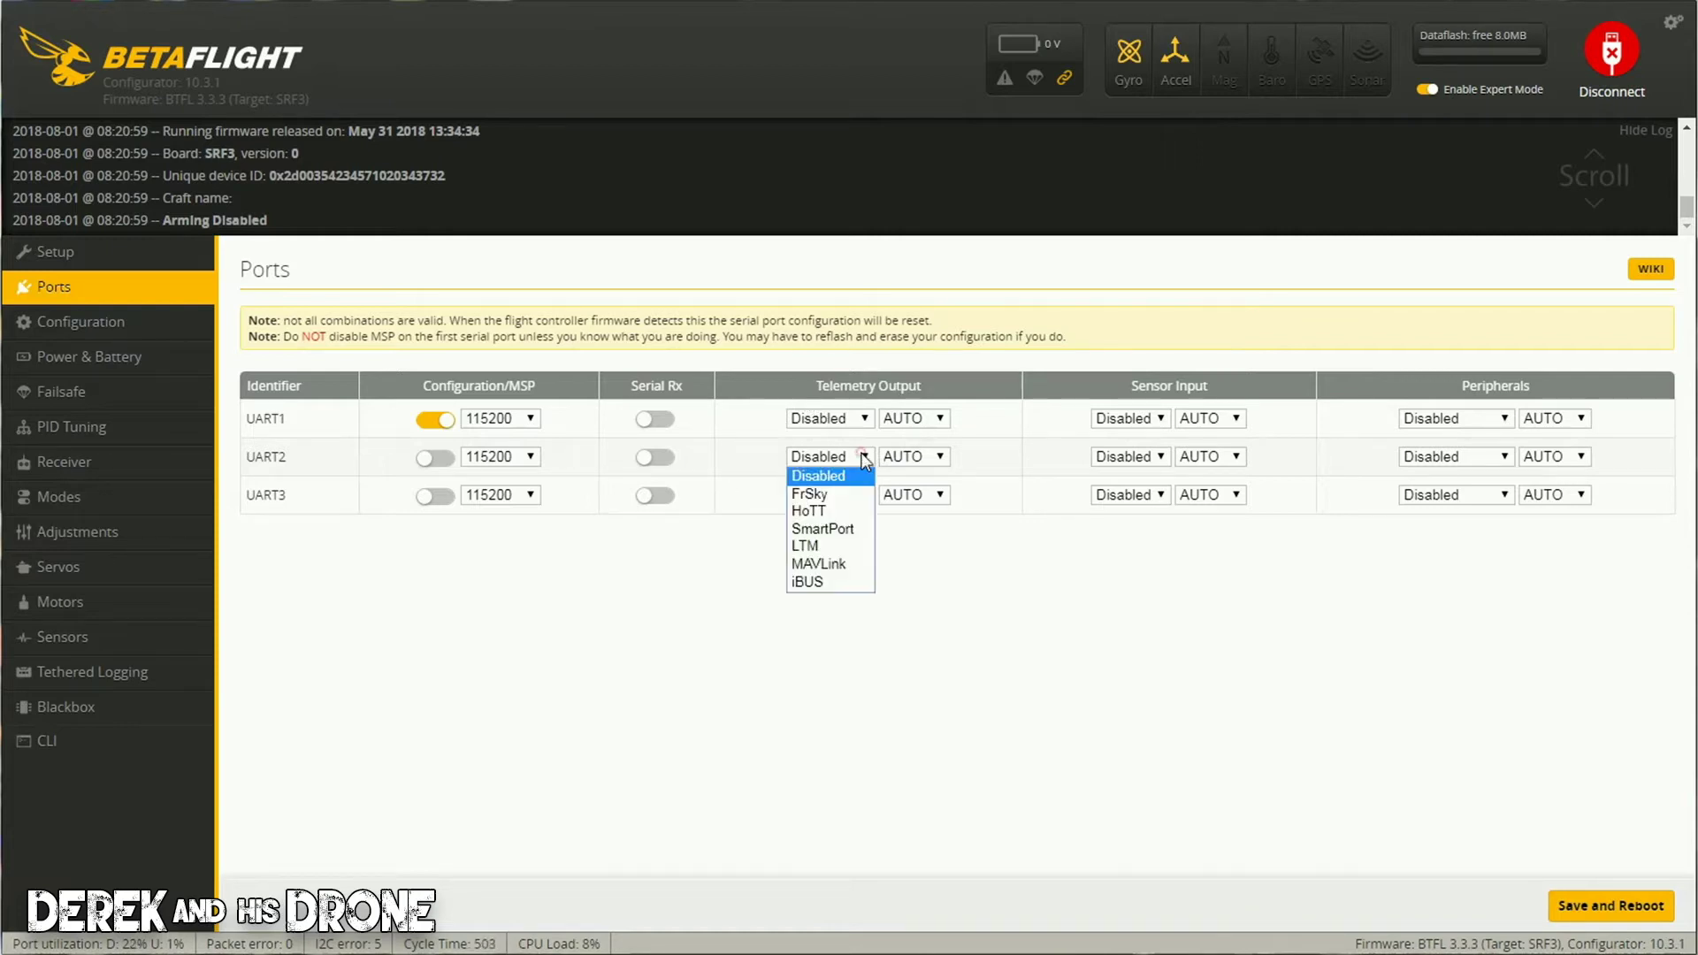
click(842, 528)
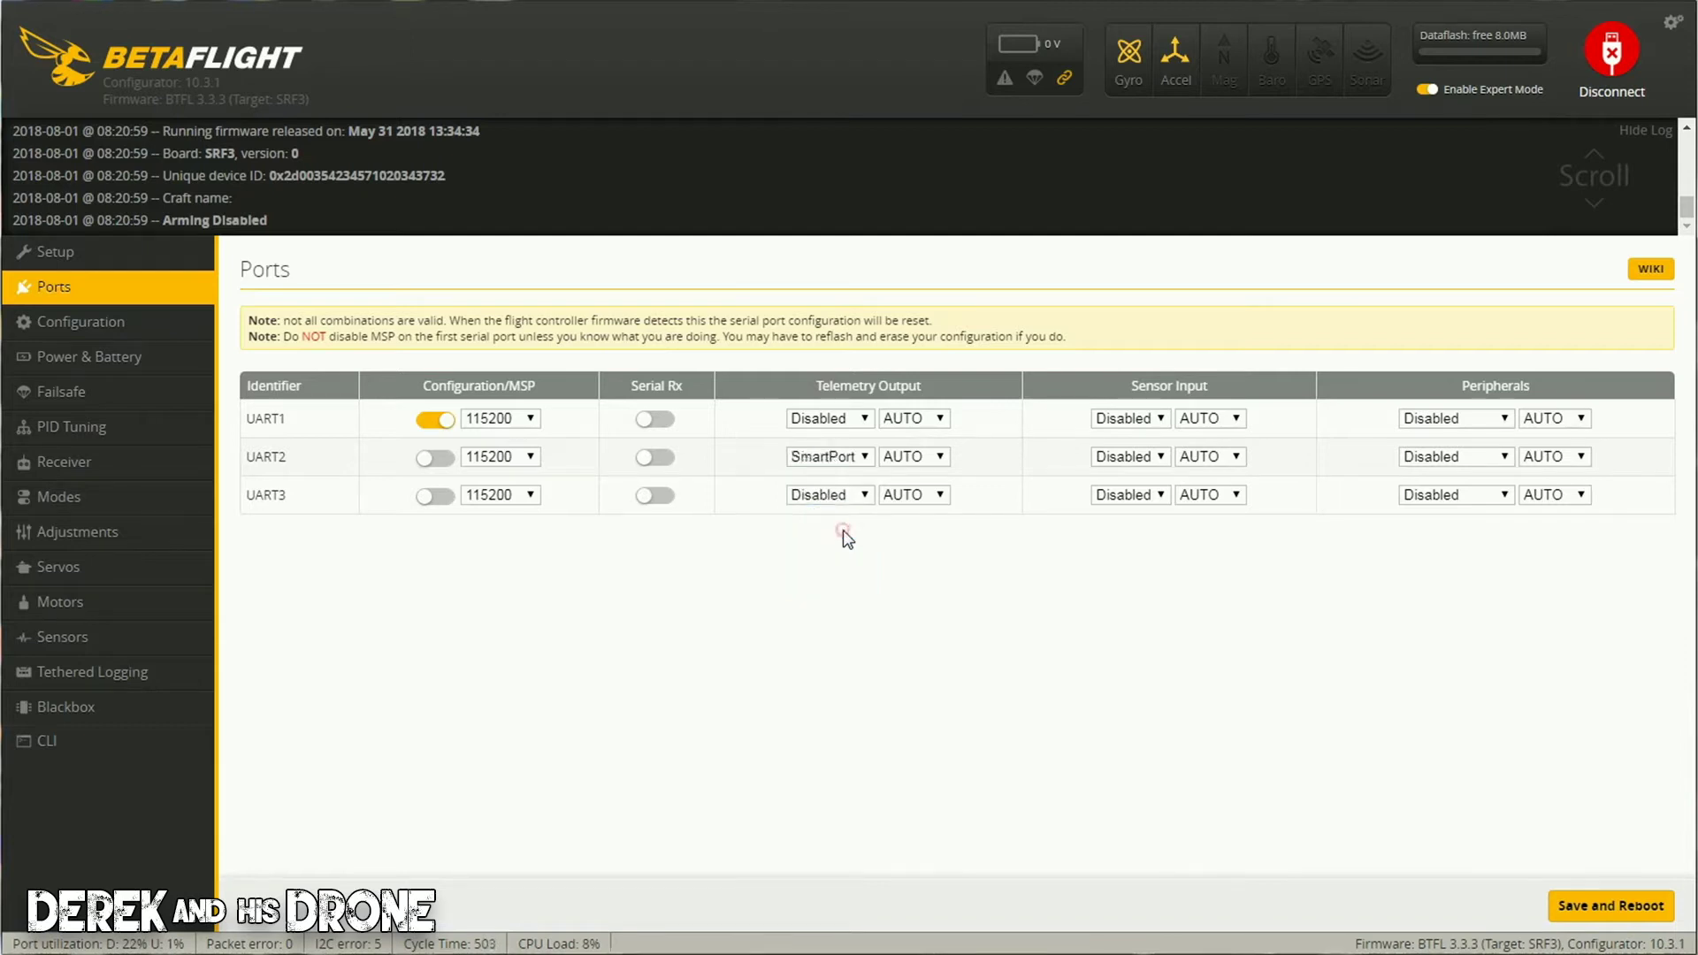
- Examine the available protocols and baud rates for the UART2 telemetry output and sensor input
click(938, 458)
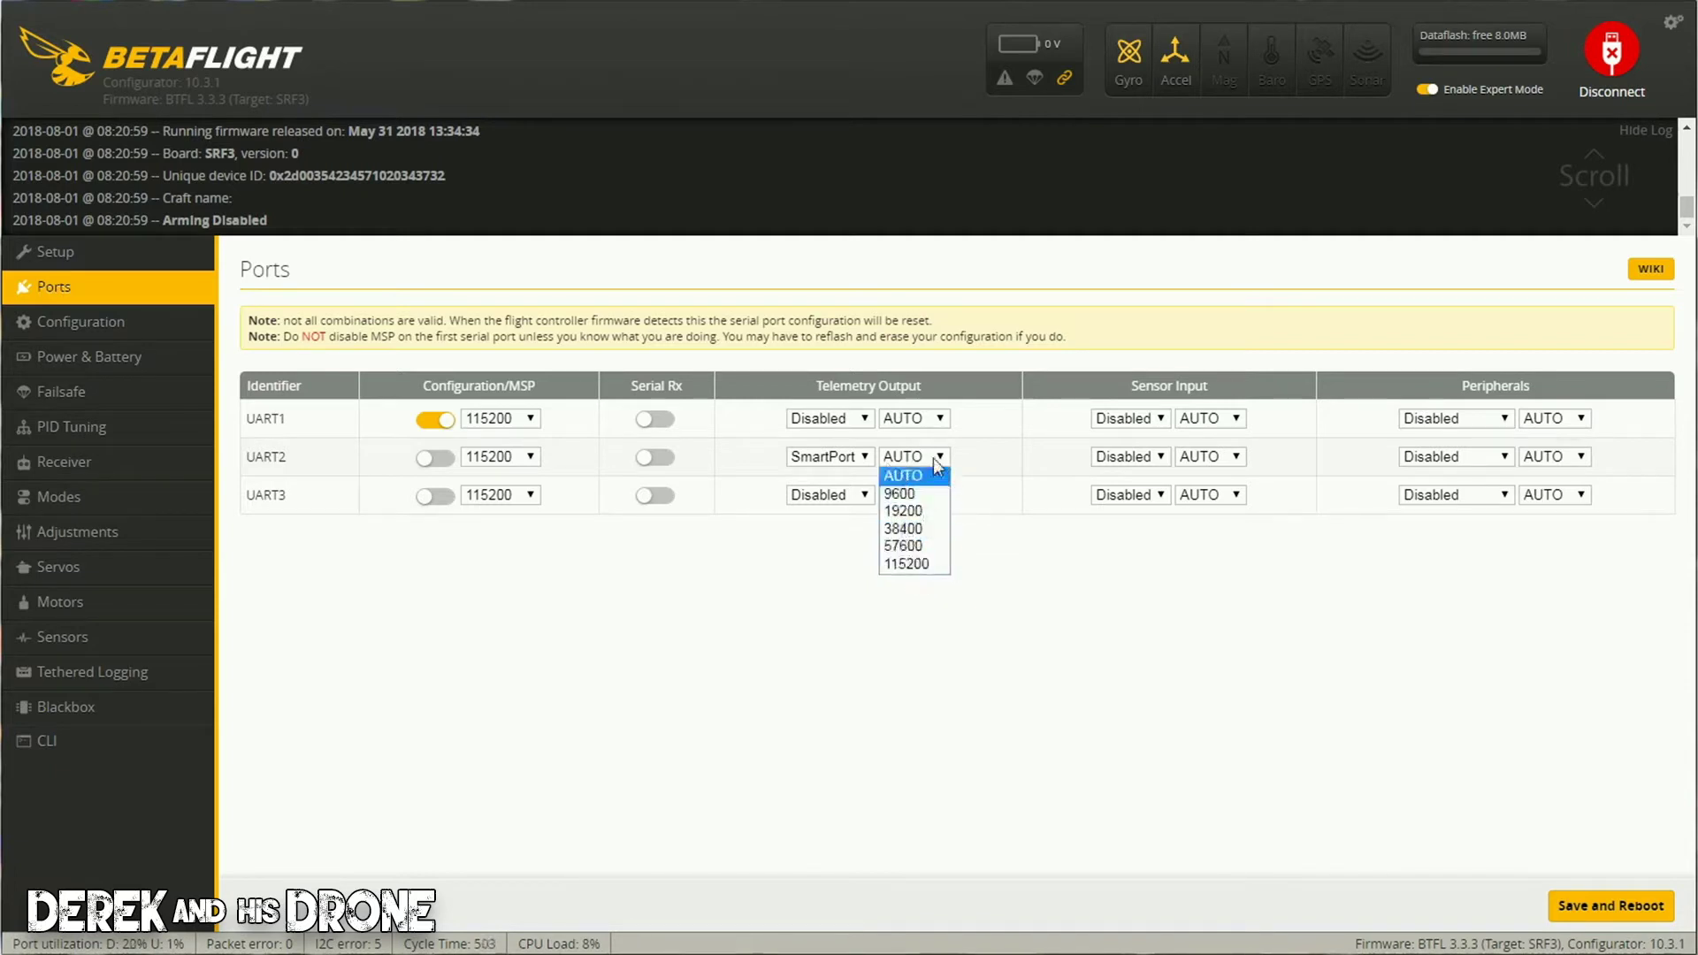
click(853, 456)
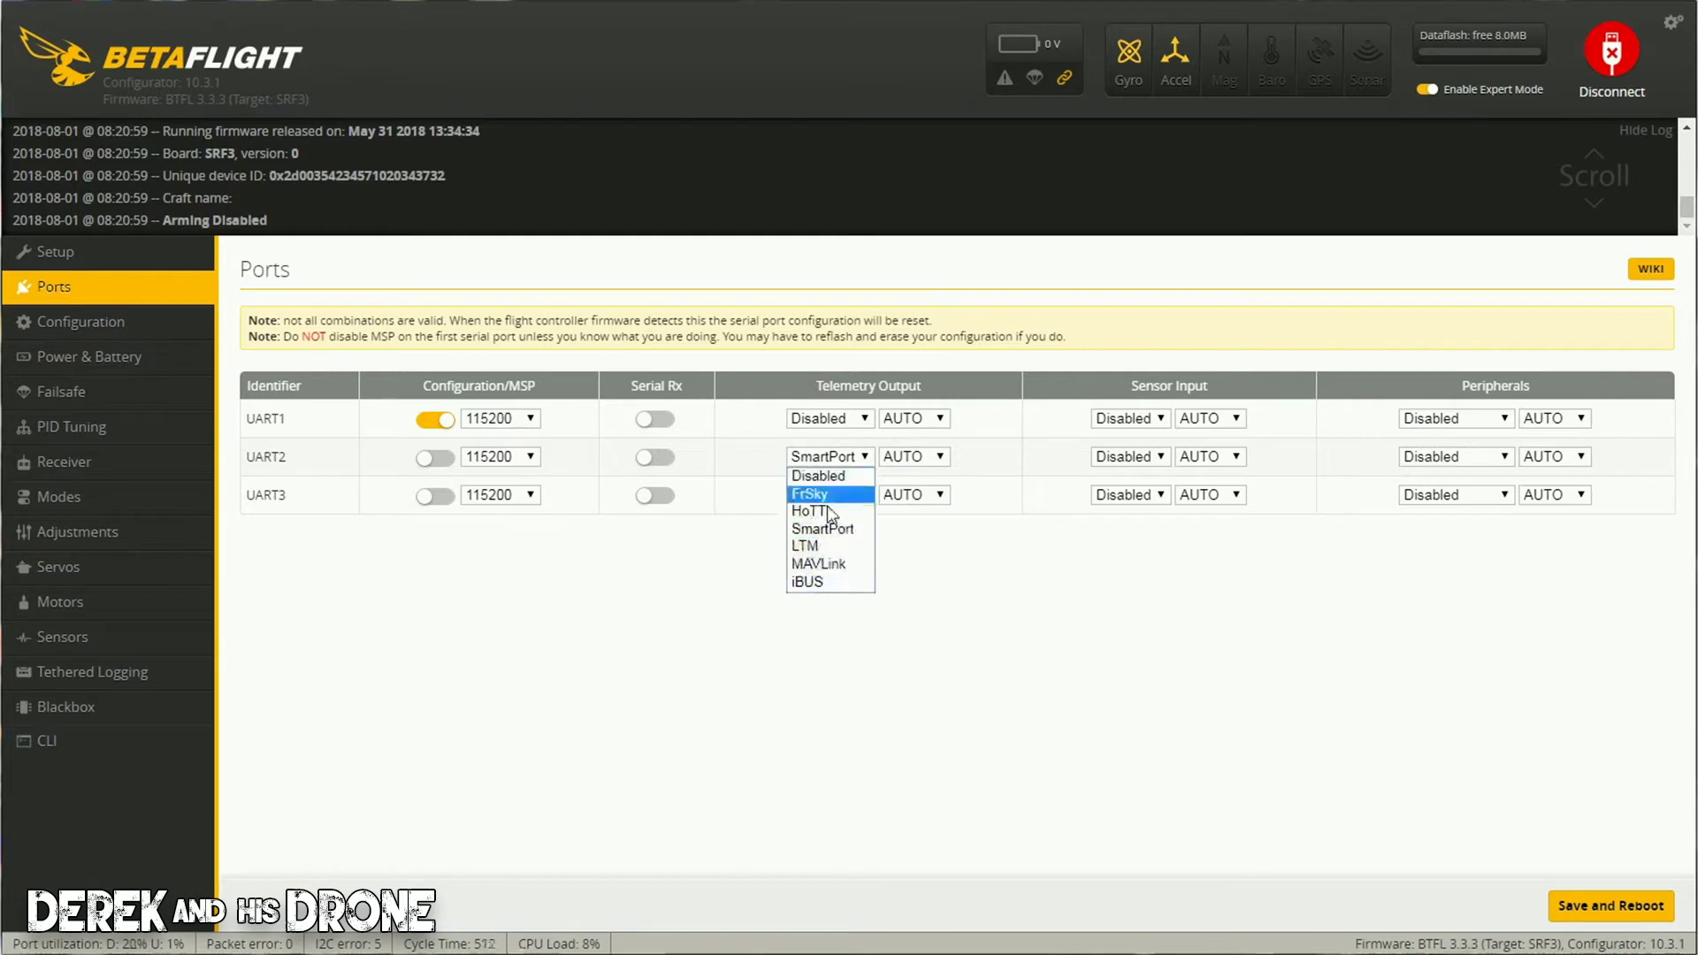
click(938, 456)
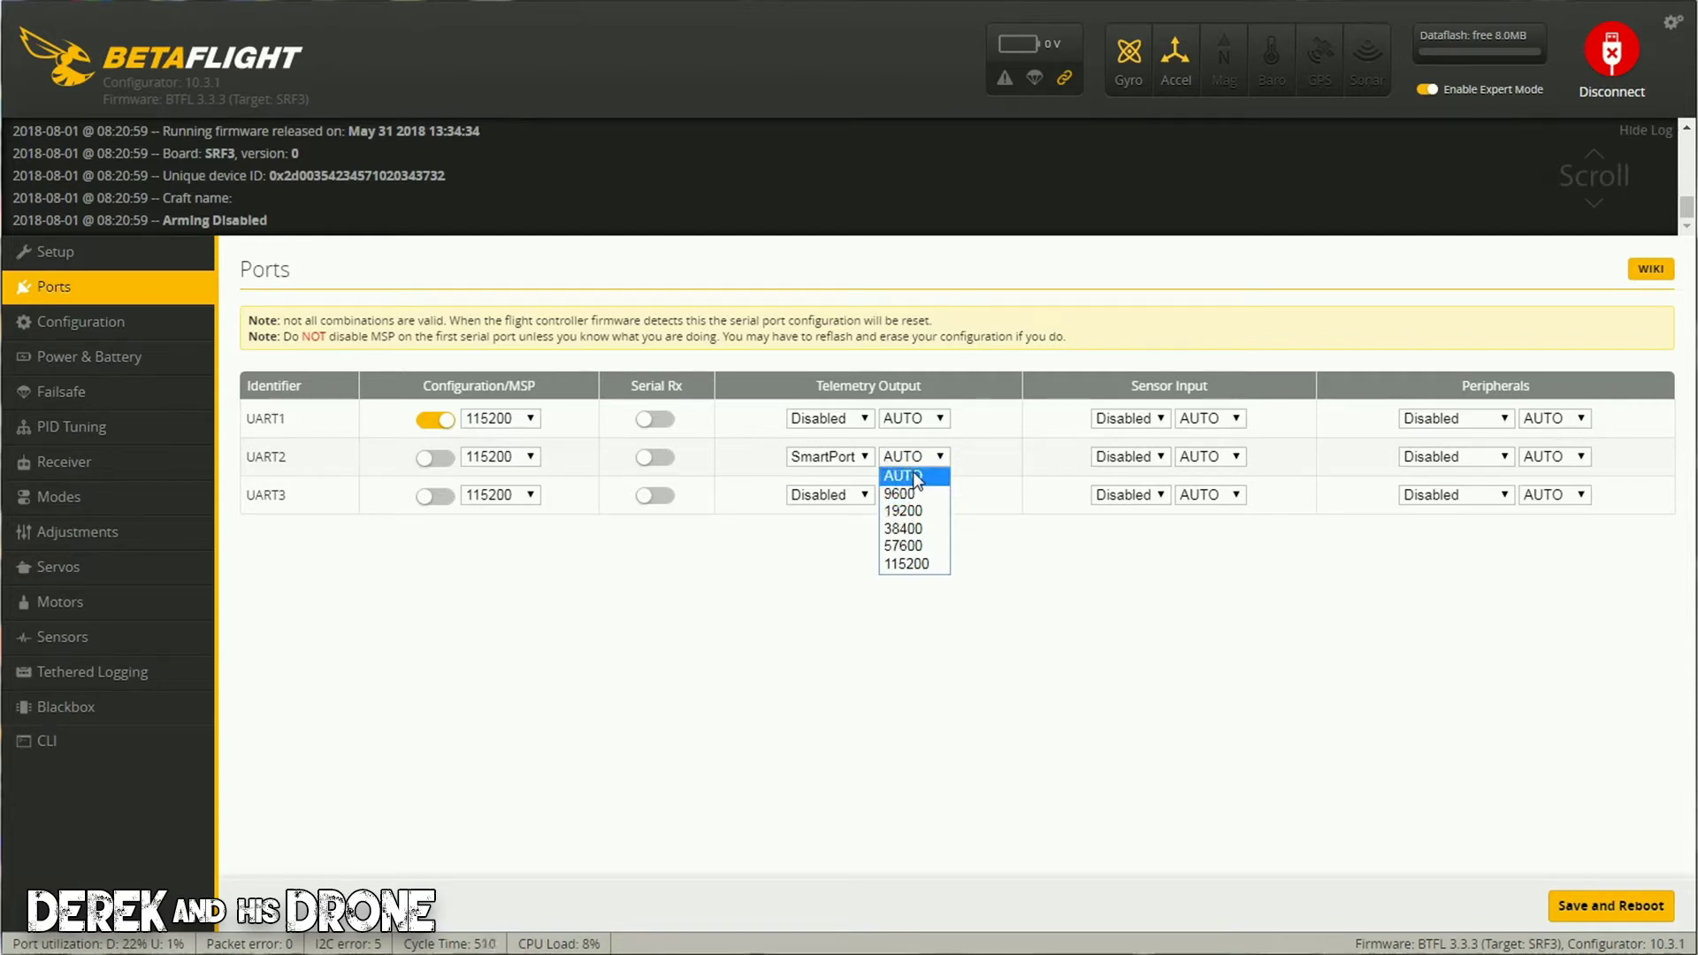
click(856, 458)
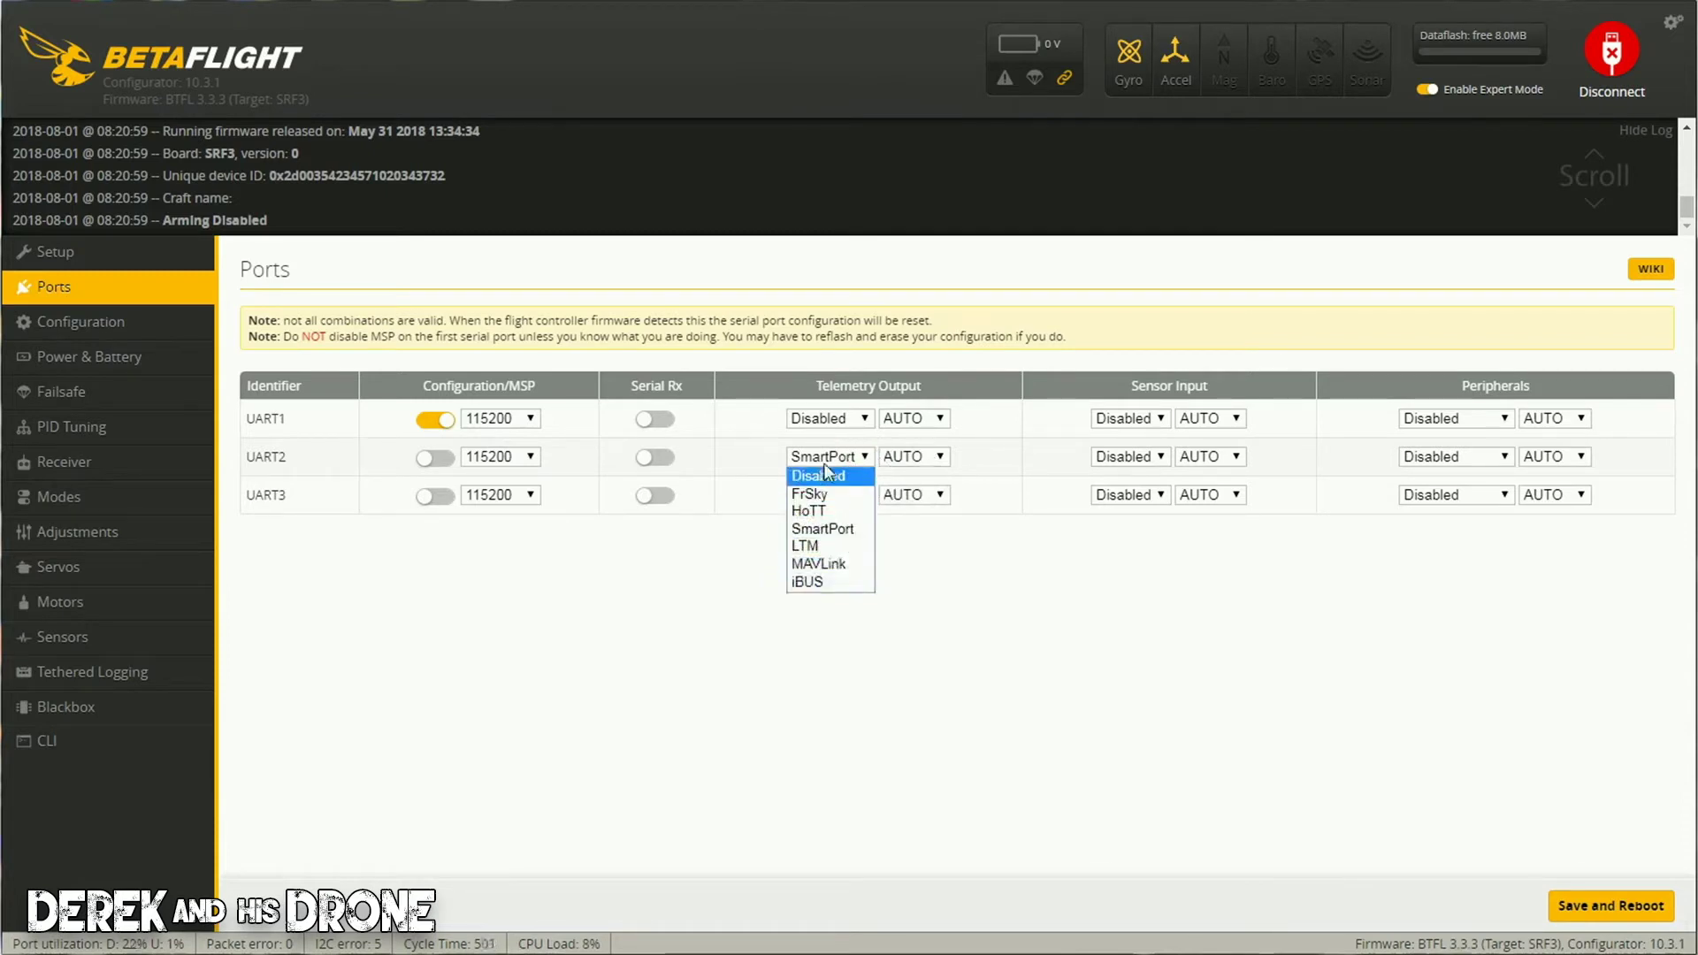
click(982, 458)
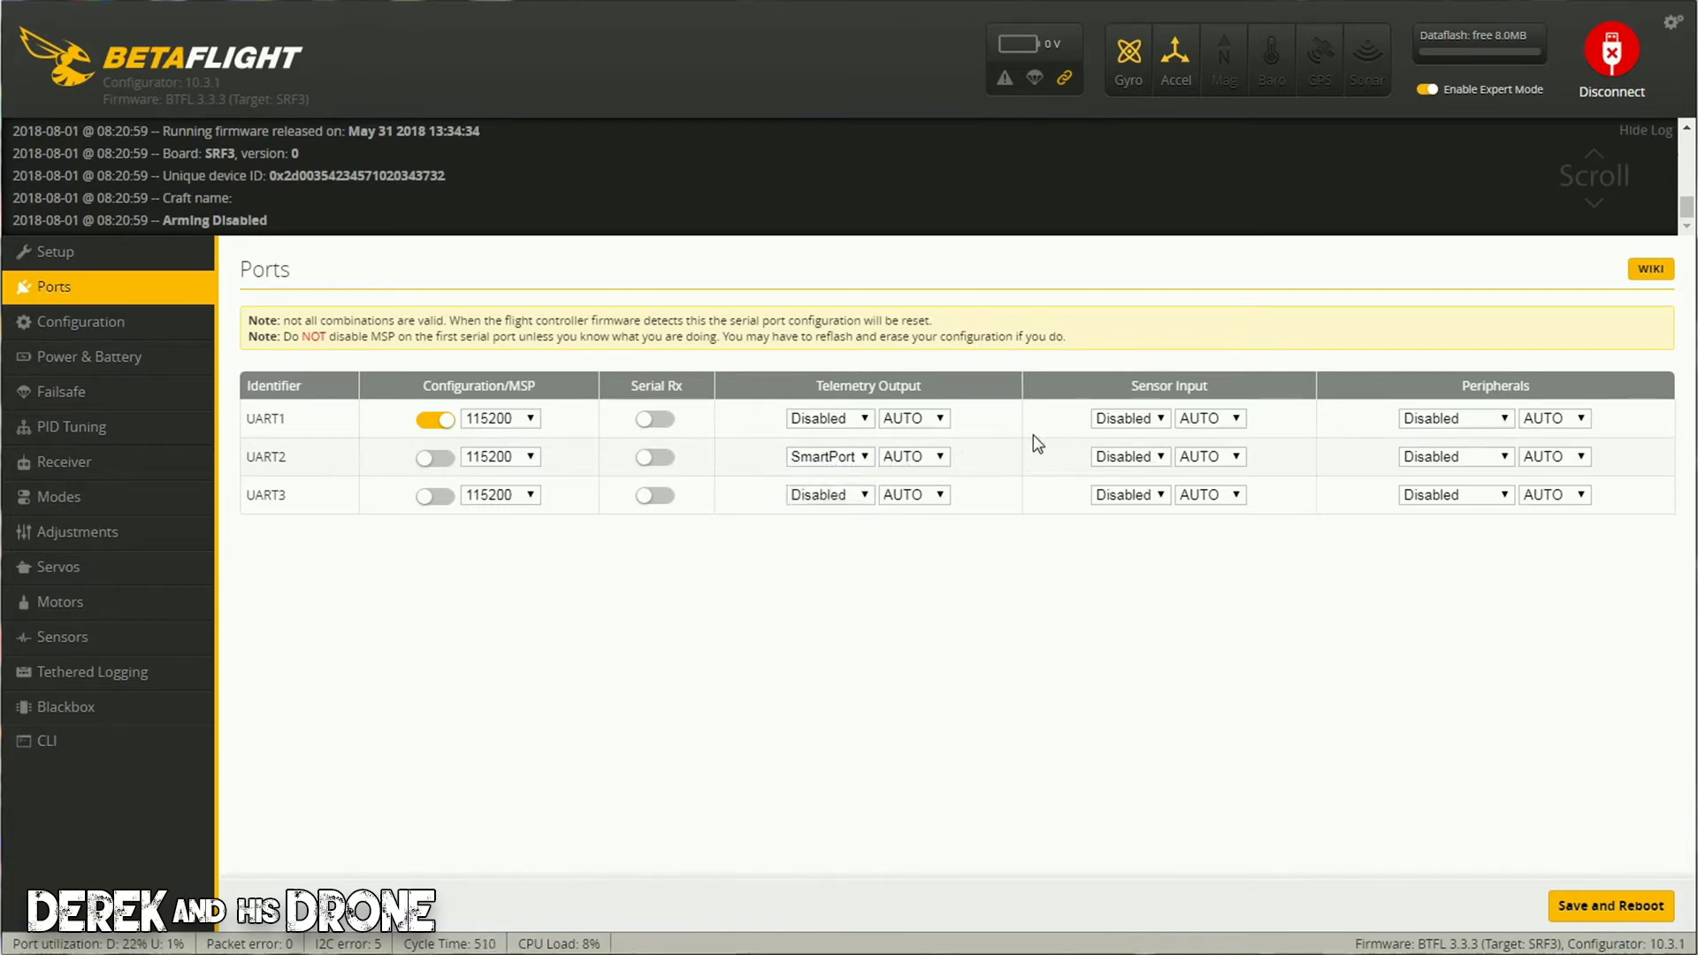
click(1160, 456)
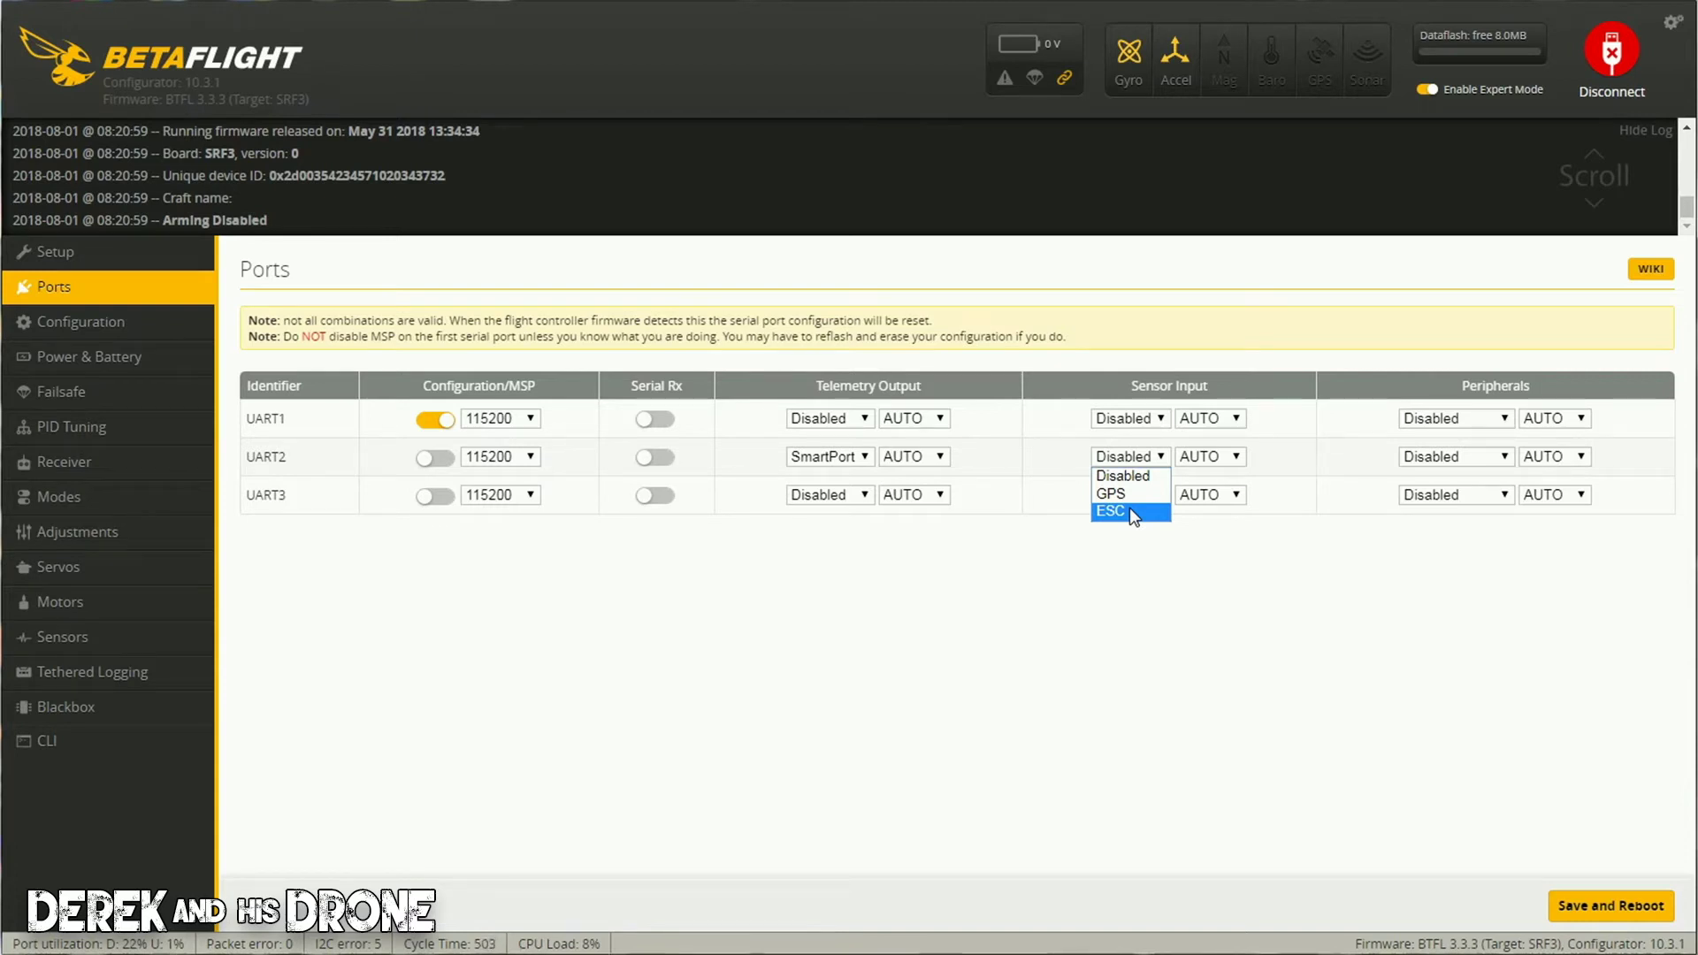
click(1207, 594)
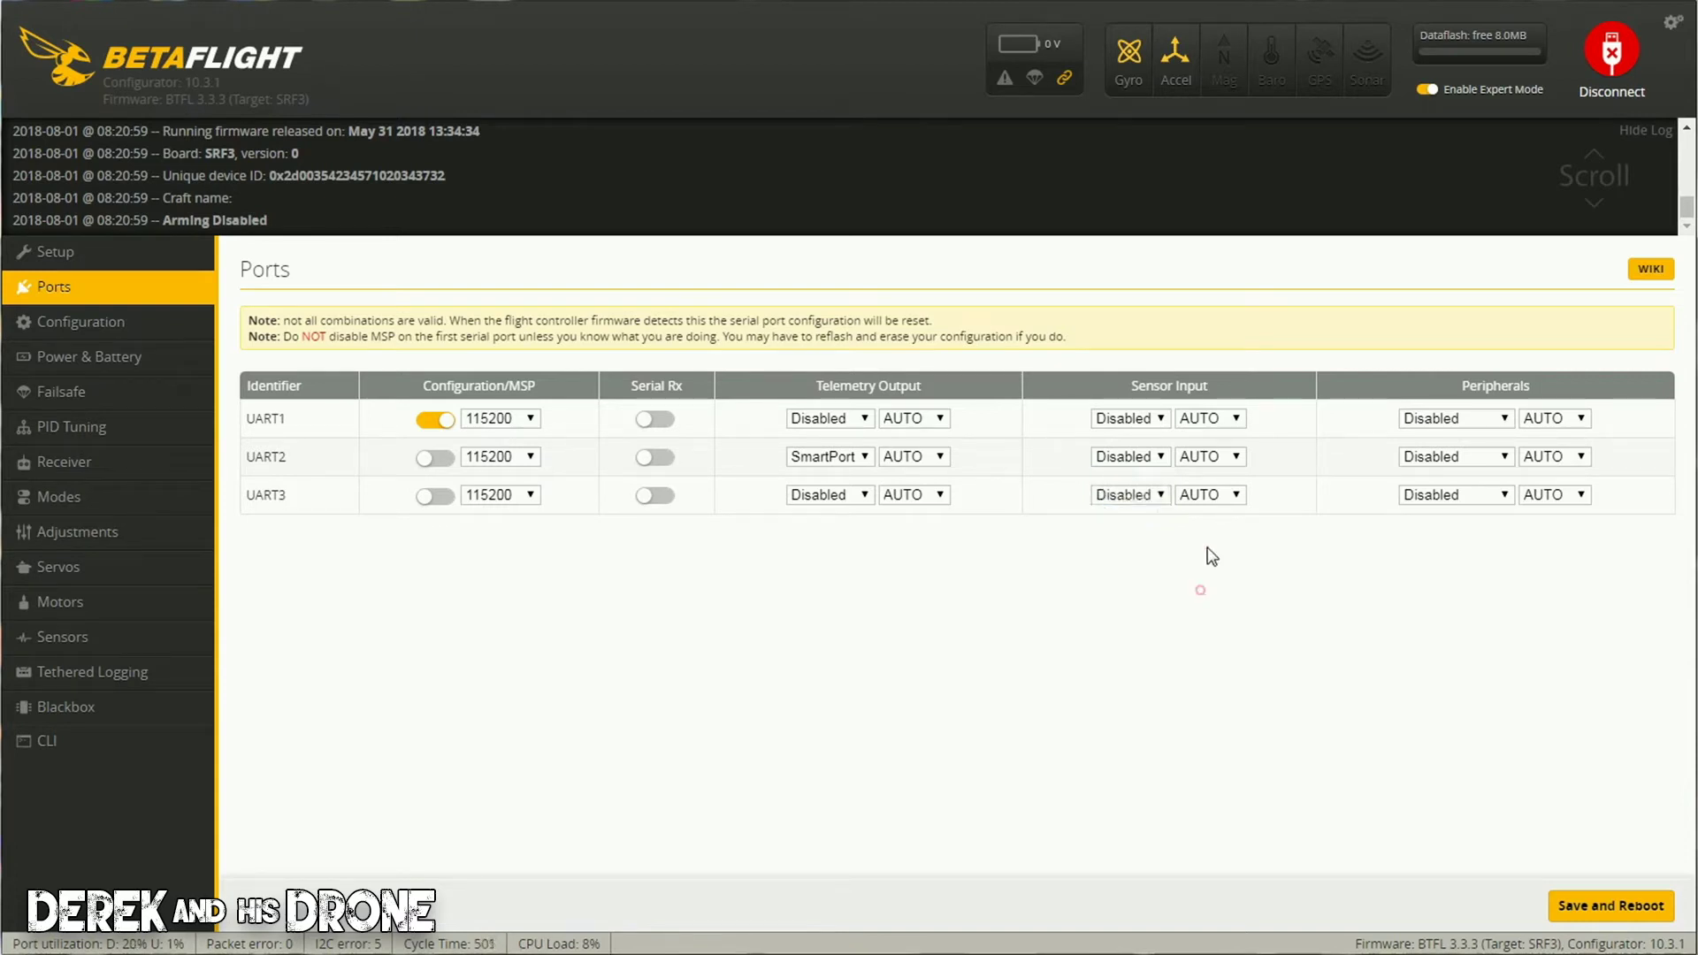
click(1212, 456)
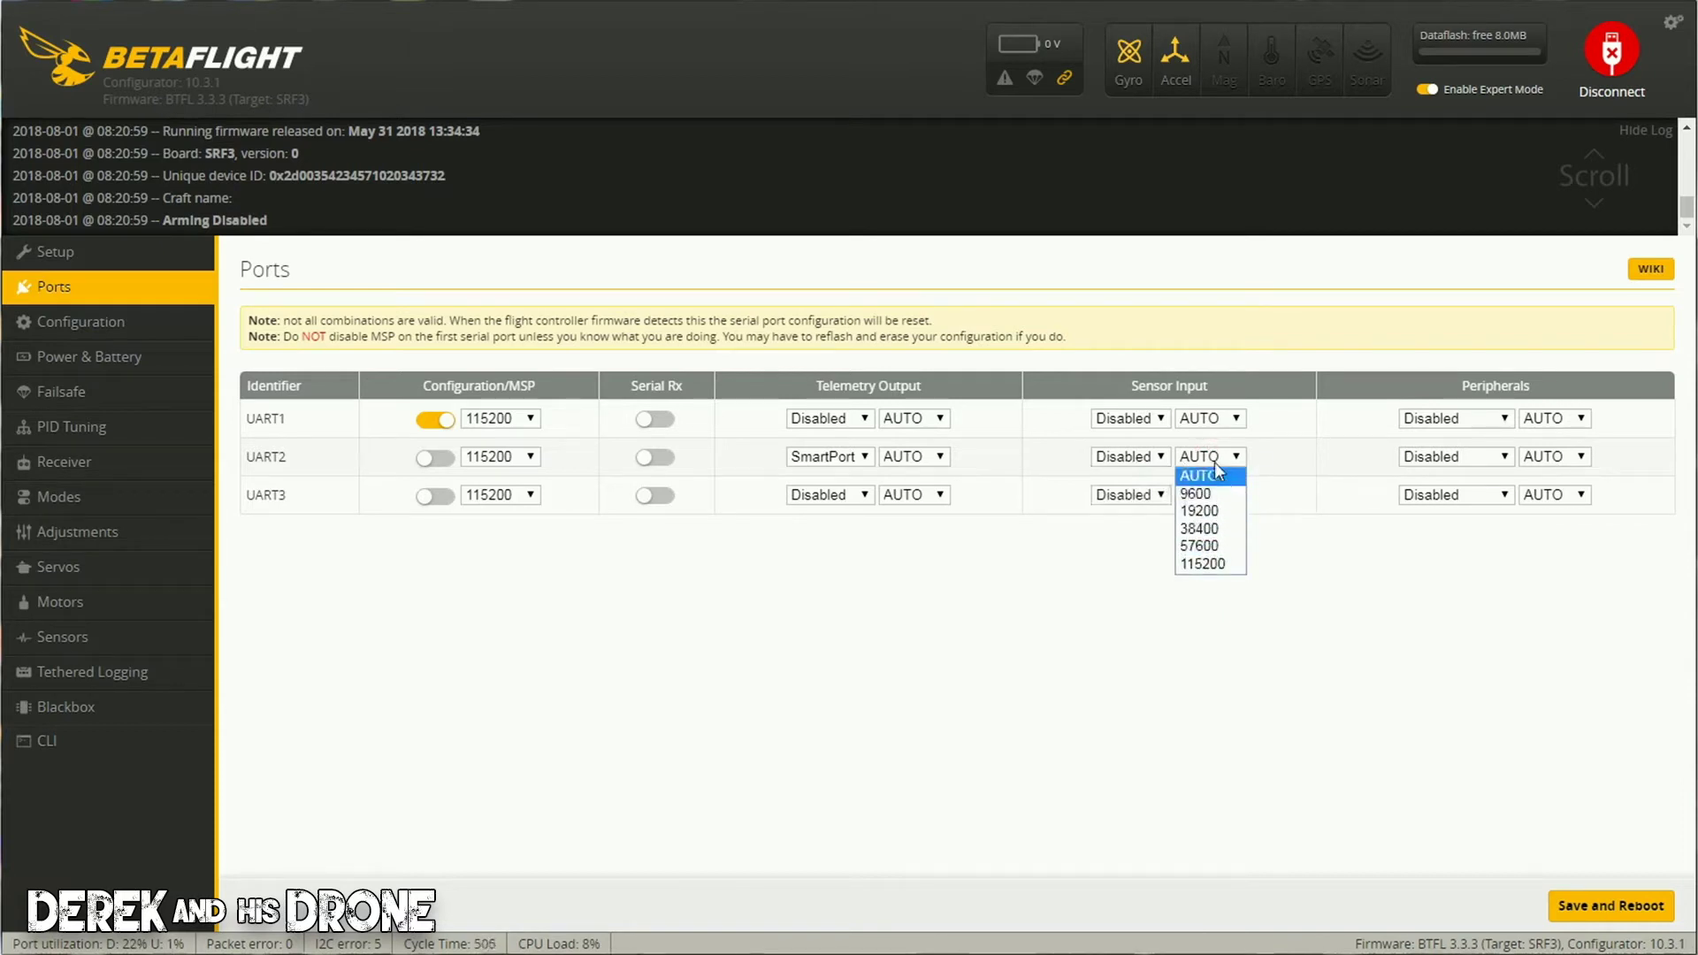
click(1213, 458)
click(1138, 456)
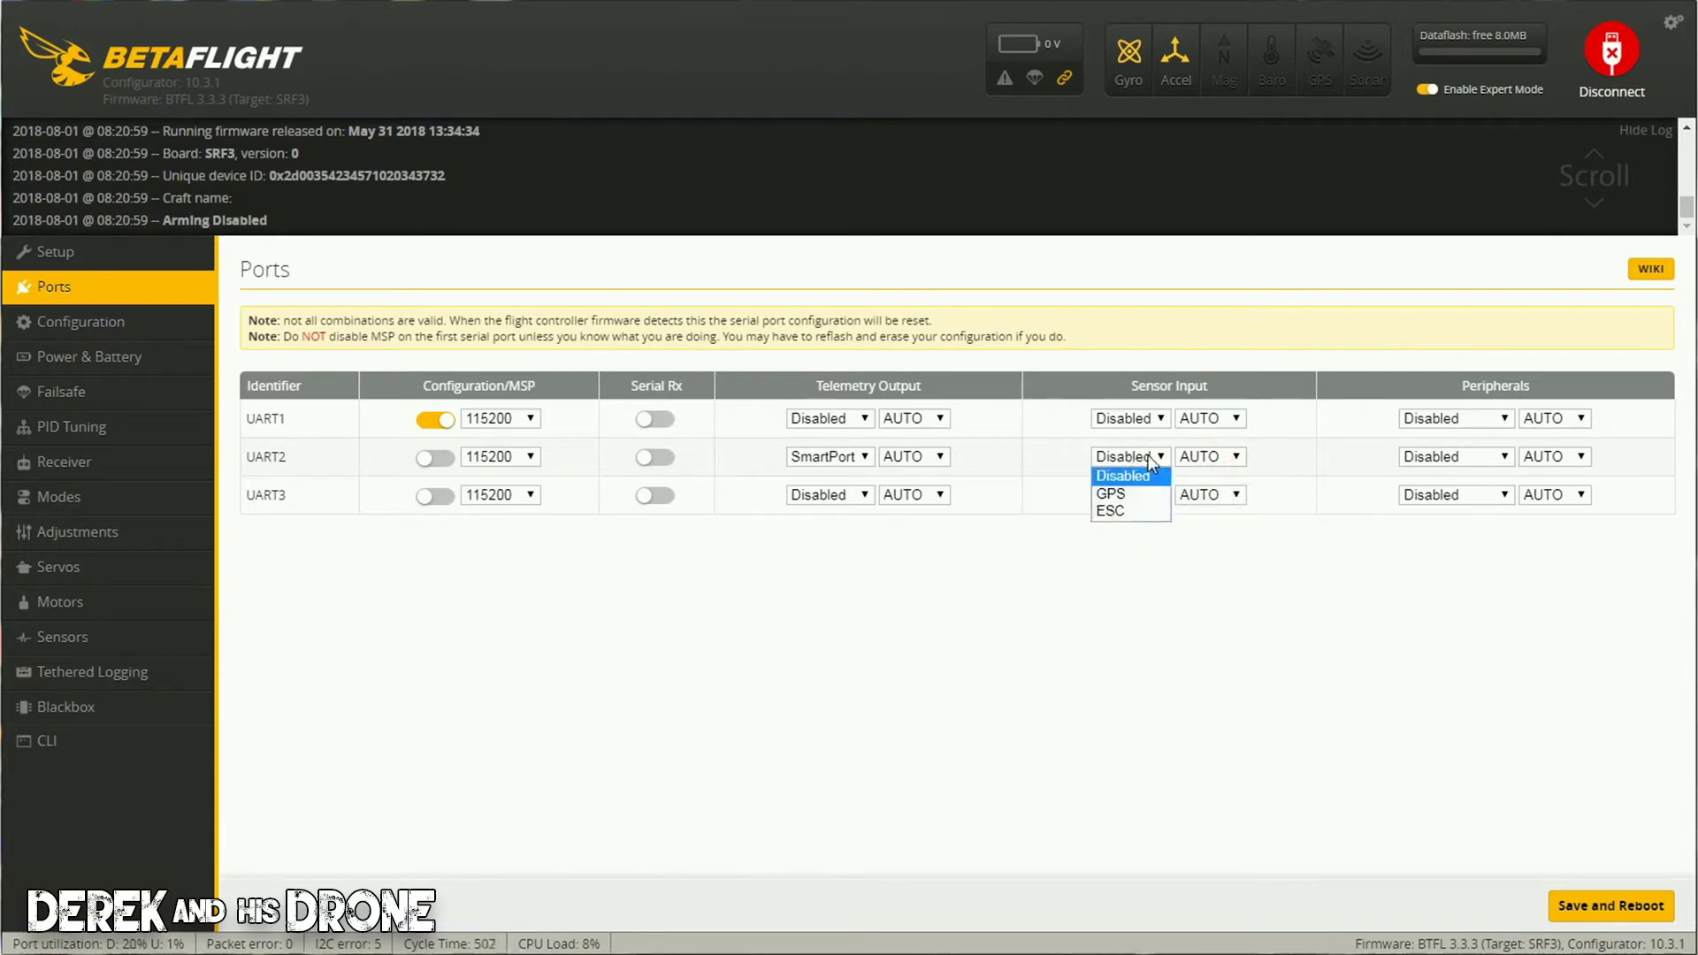
click(1304, 460)
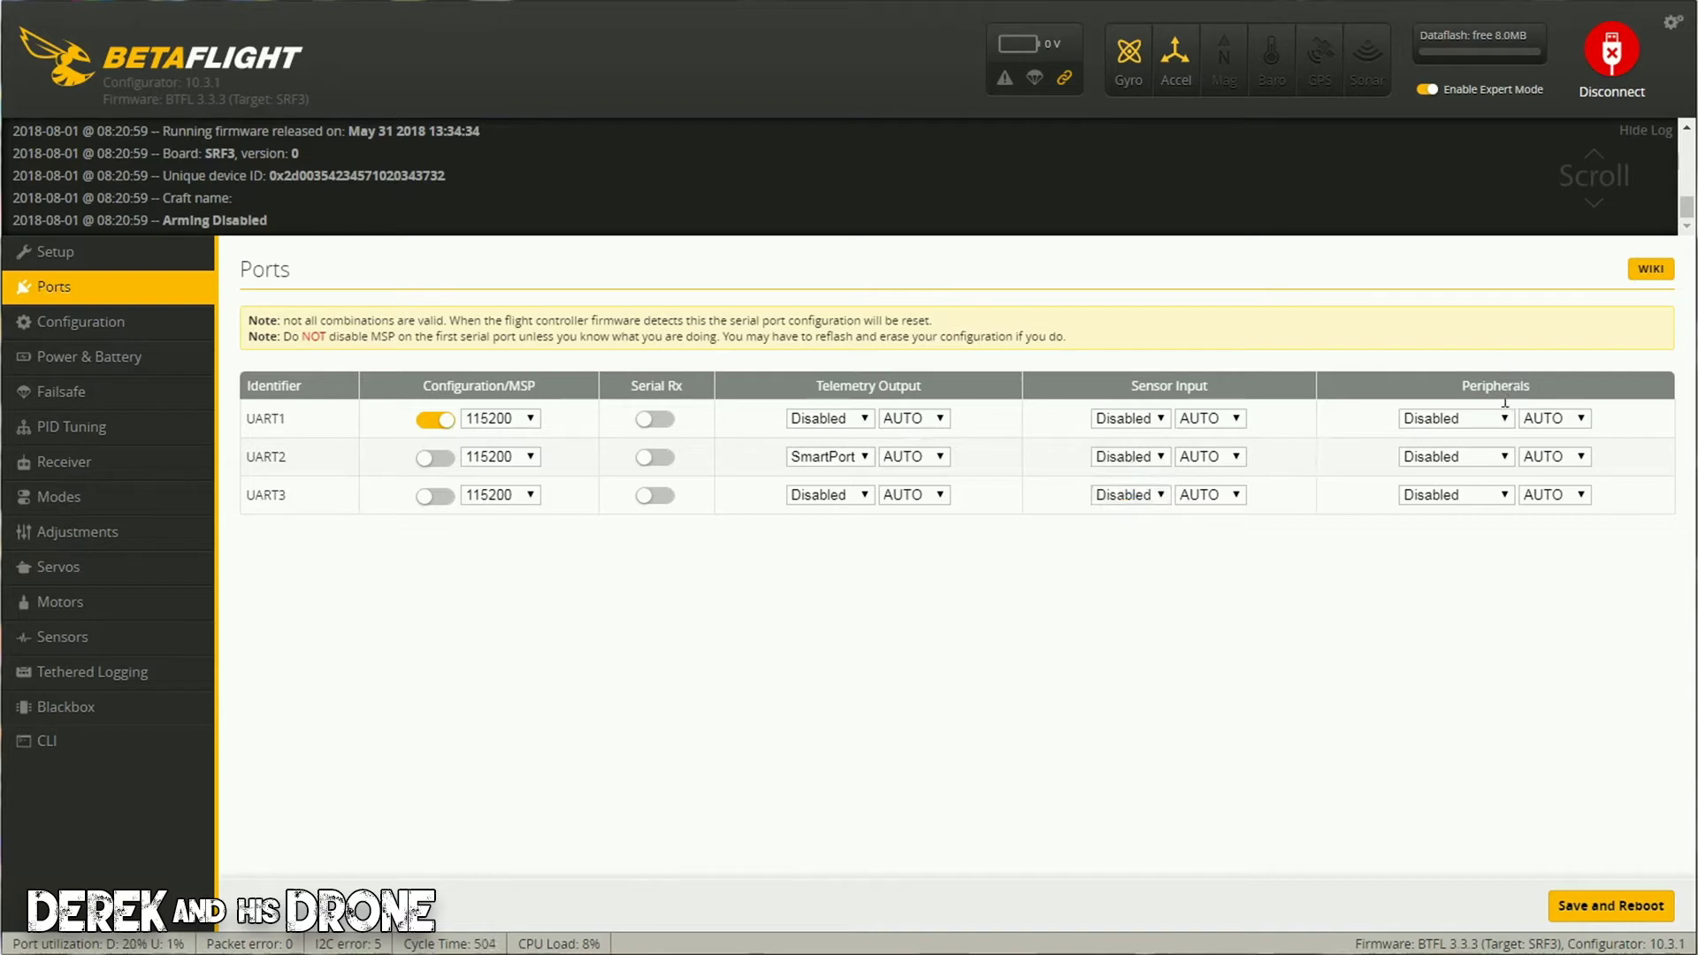
- Examine the peripheral device choices for UART2 and the peripheral baud rates for UART3
click(1504, 457)
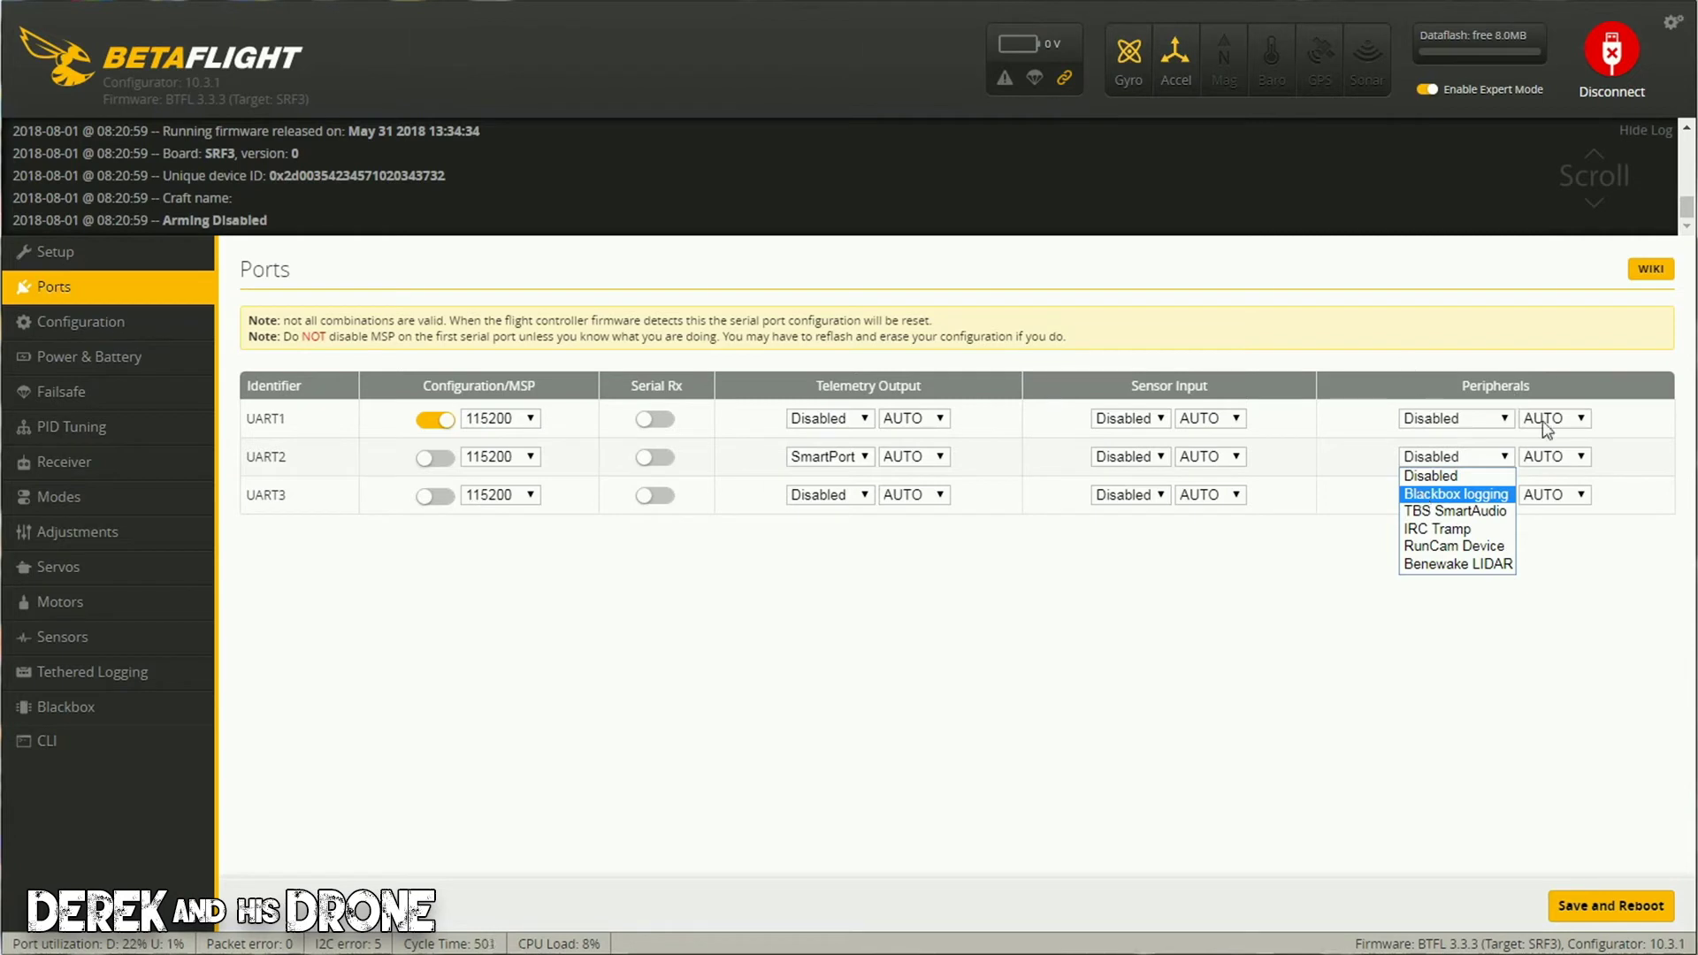
click(1623, 503)
click(1580, 495)
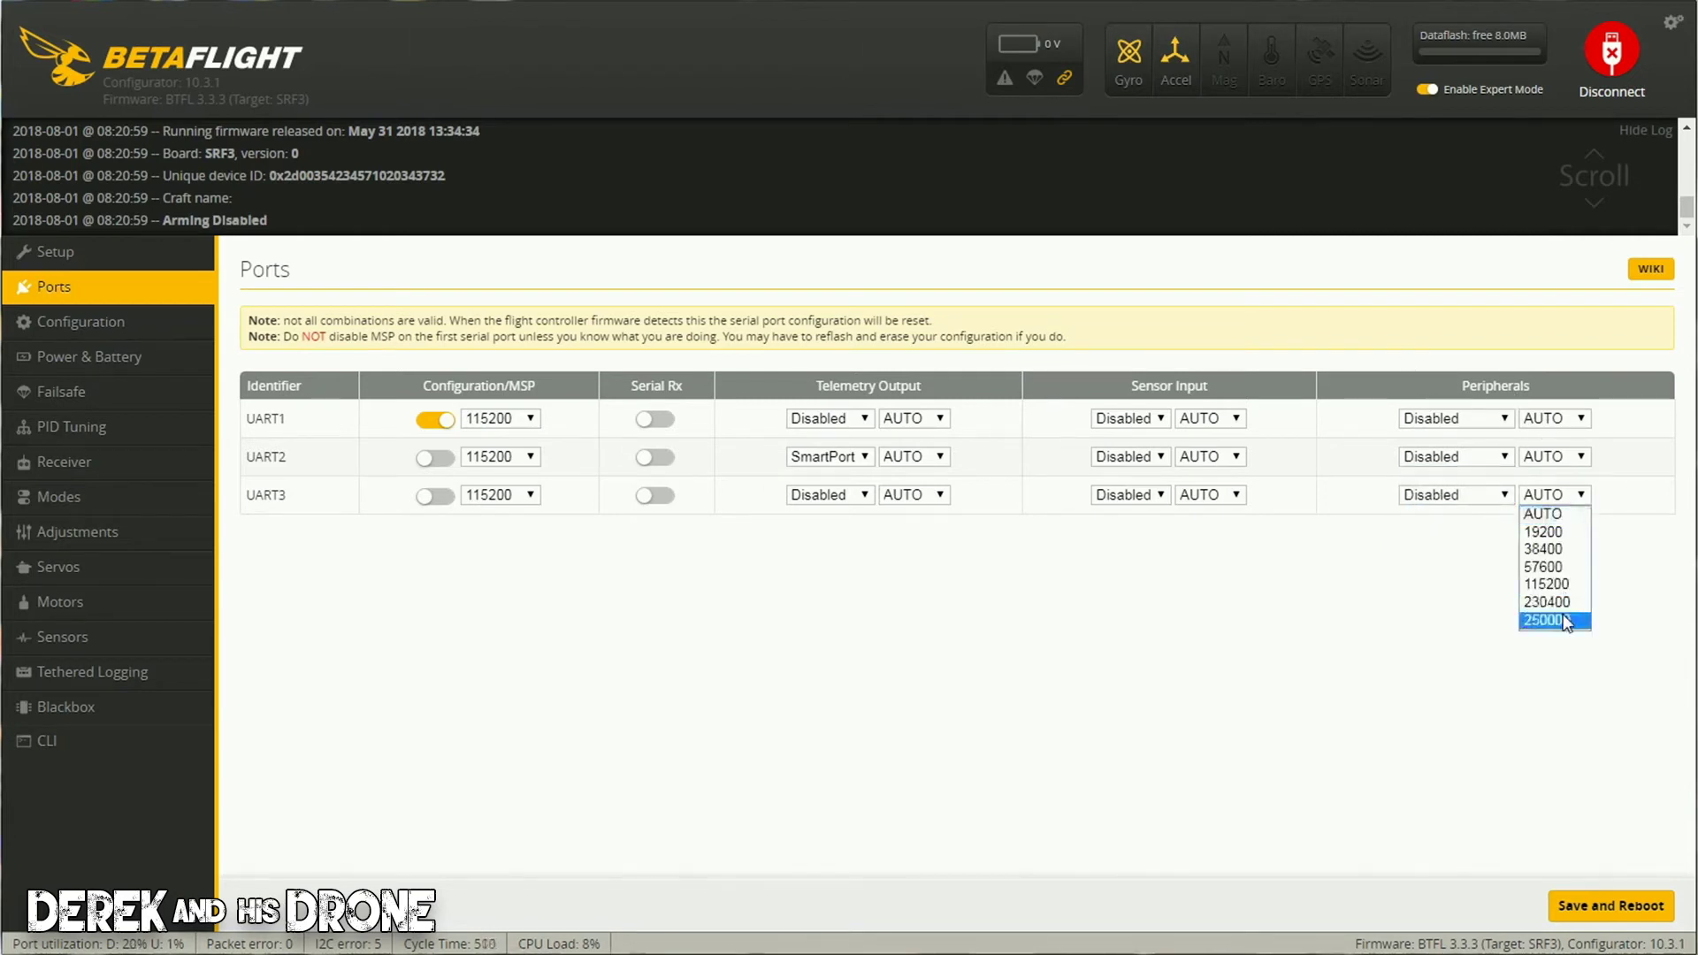
click(1466, 502)
click(1574, 497)
click(1574, 497)
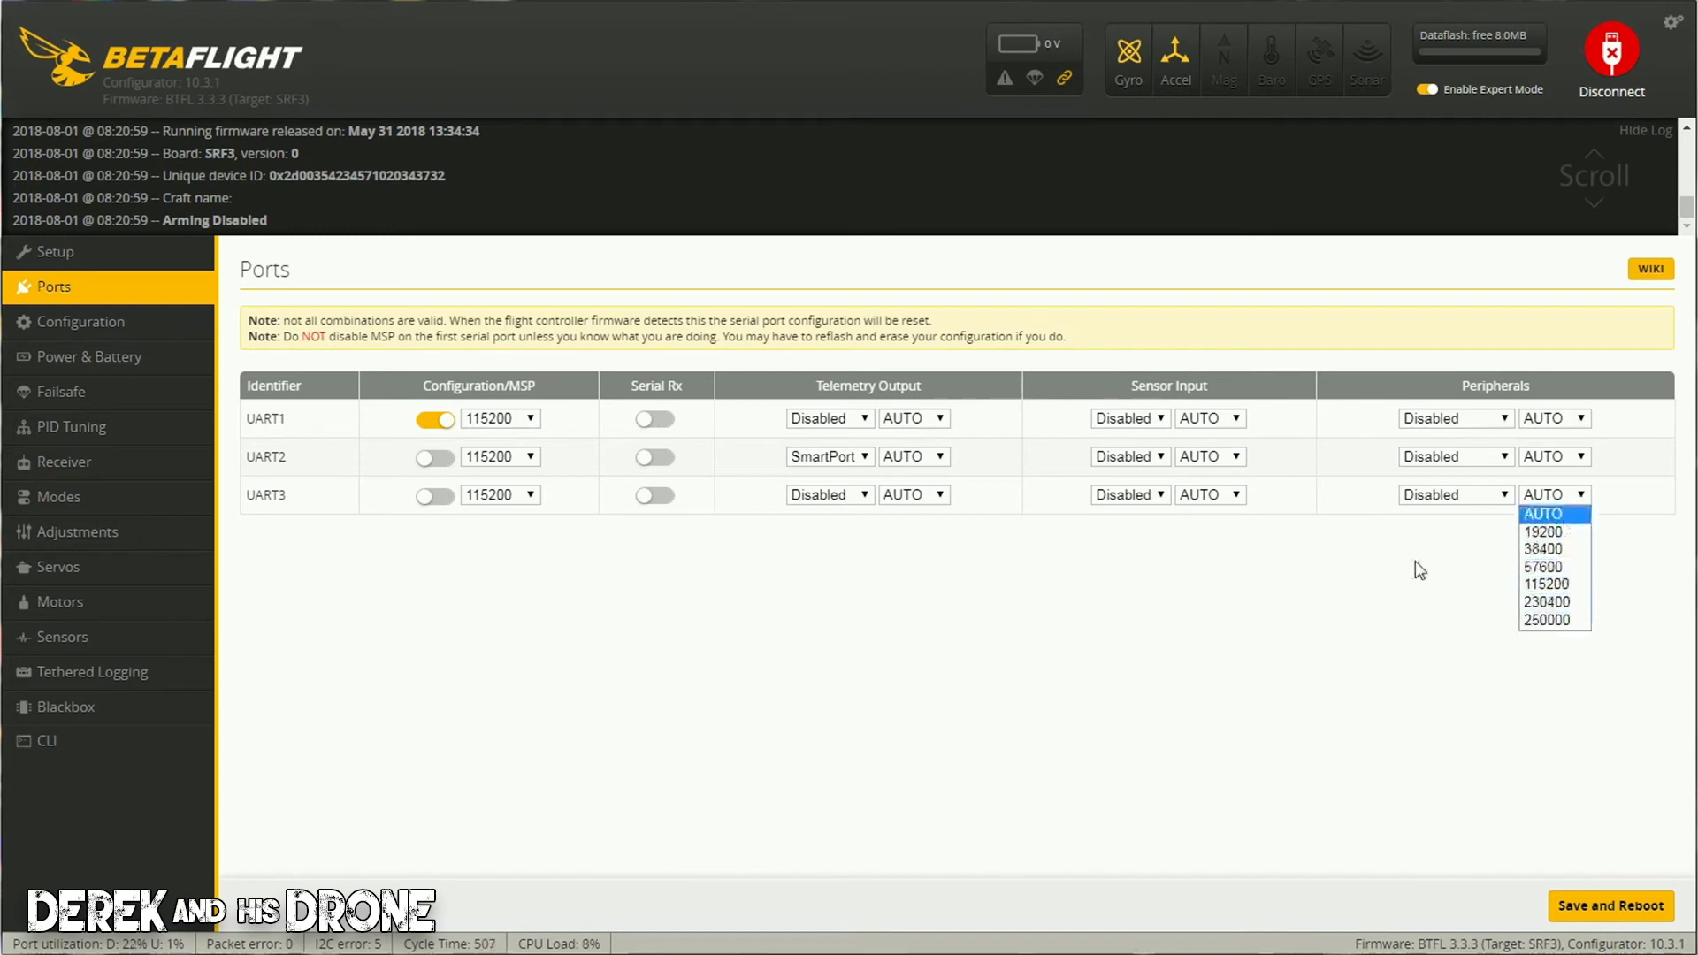
click(1645, 501)
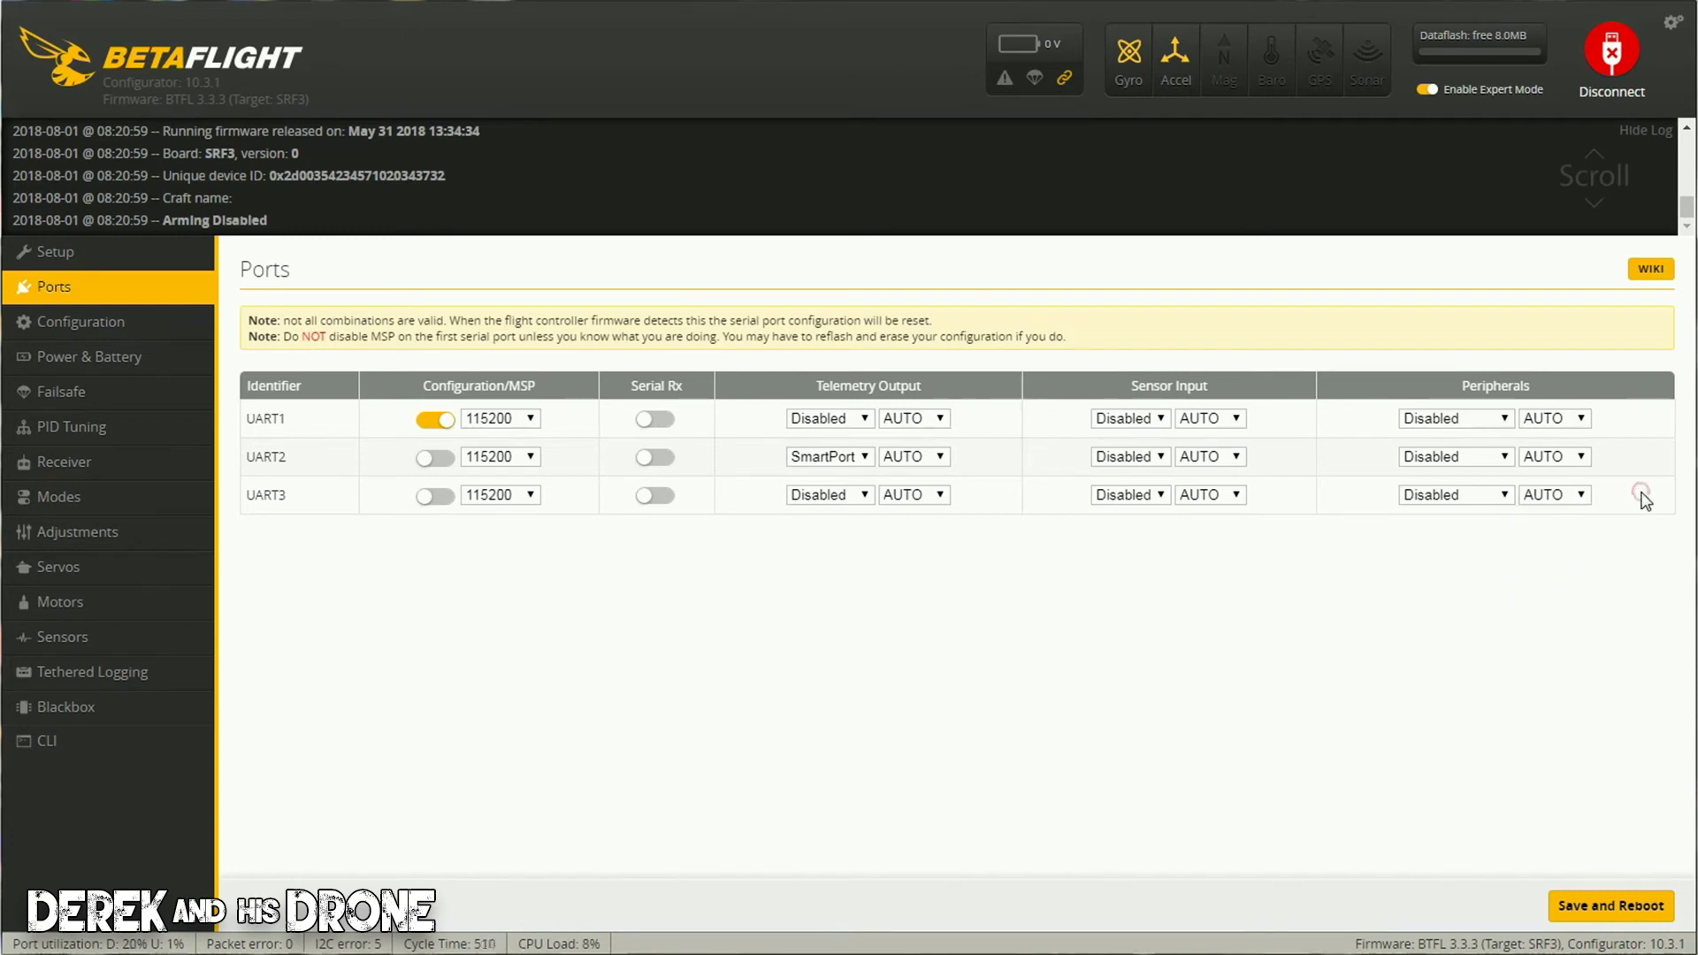
- Enable Serial Rx on UART3 for the receiver
drag(303, 500, 234, 480)
click(290, 495)
click(662, 497)
- Review the peripheral, telemetry output and sensor input choices for UART2 once more
click(1470, 456)
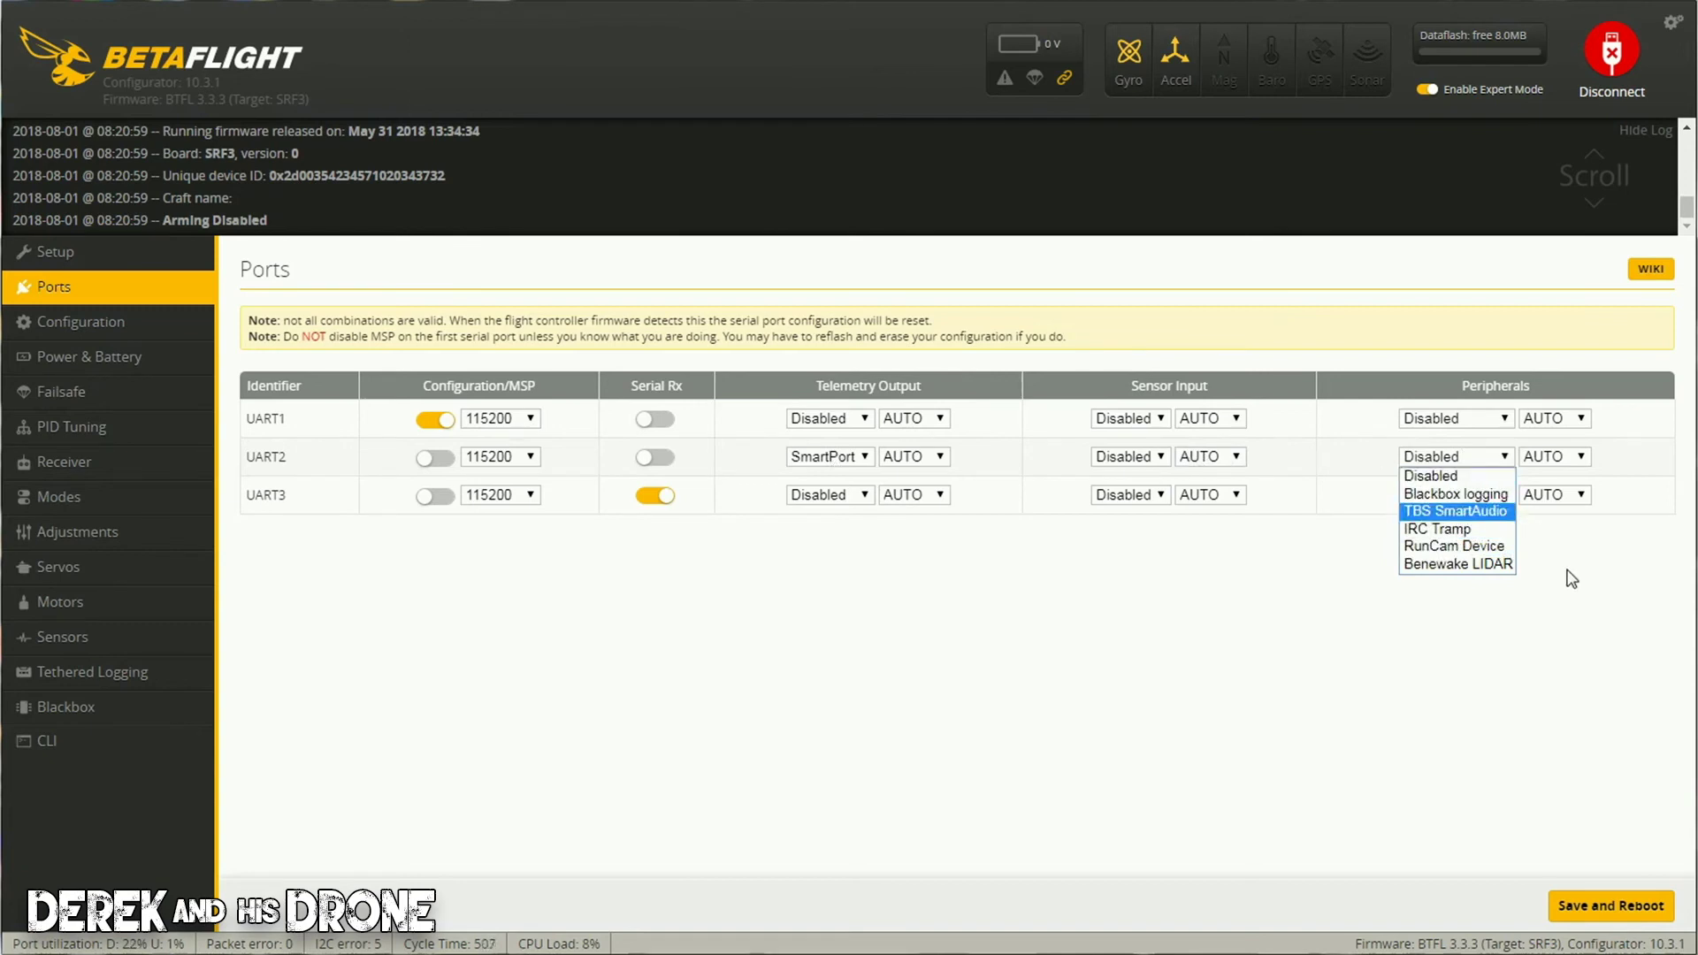
click(1229, 677)
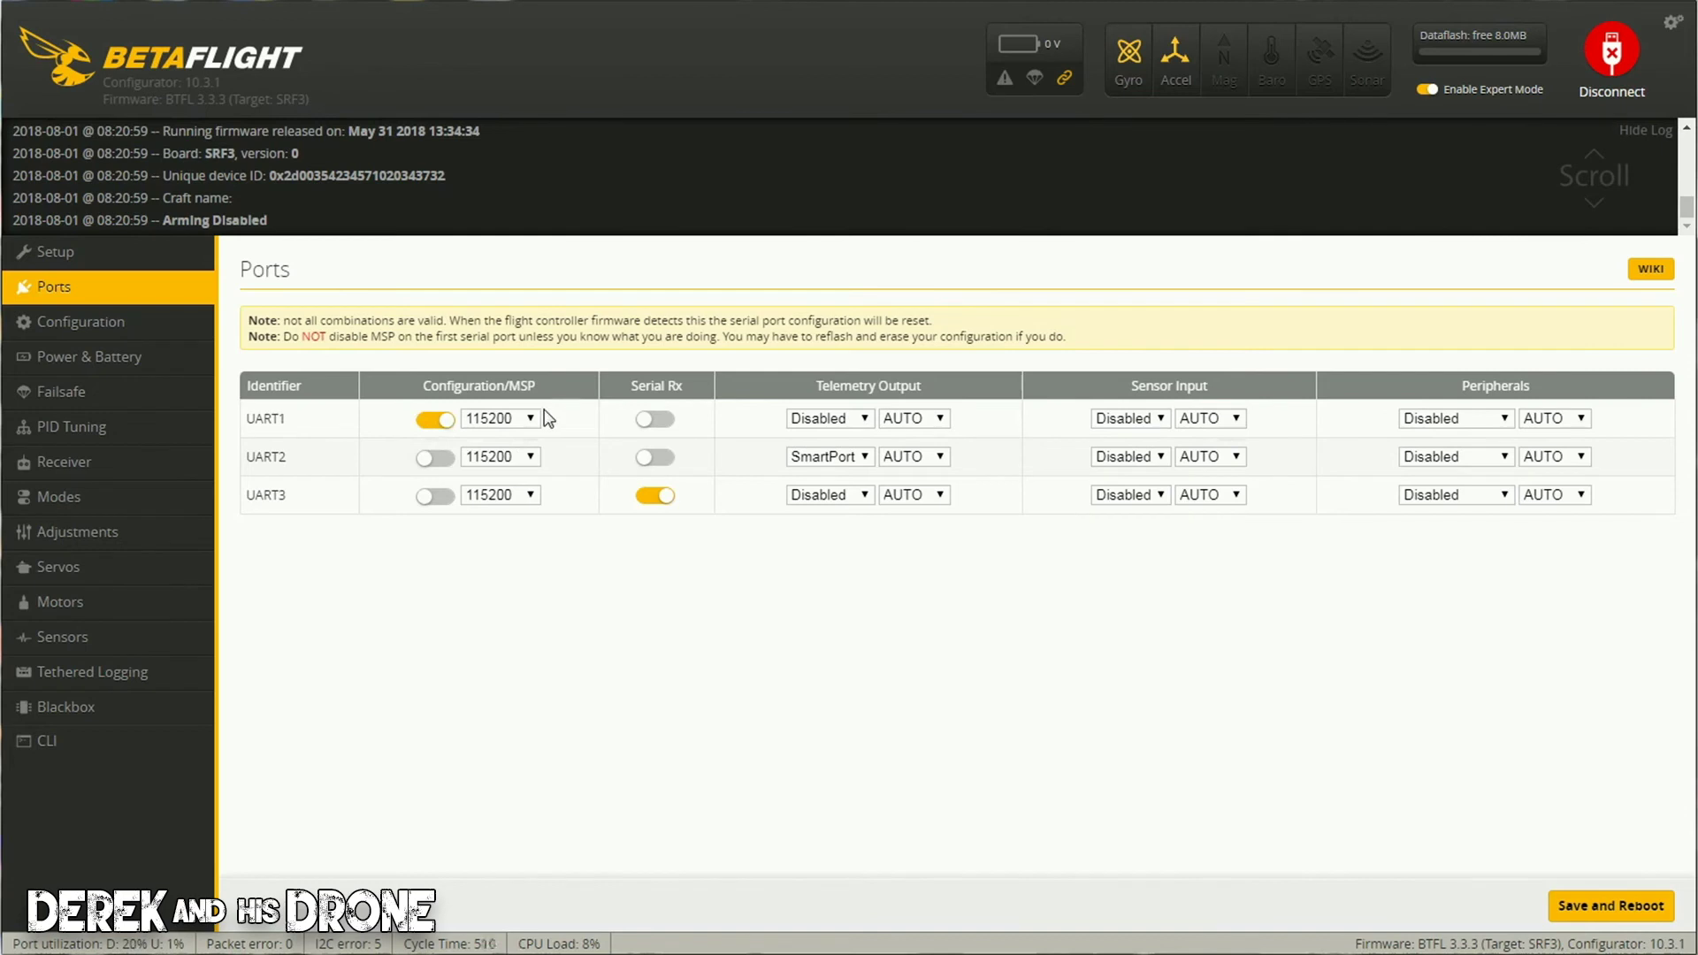
click(830, 456)
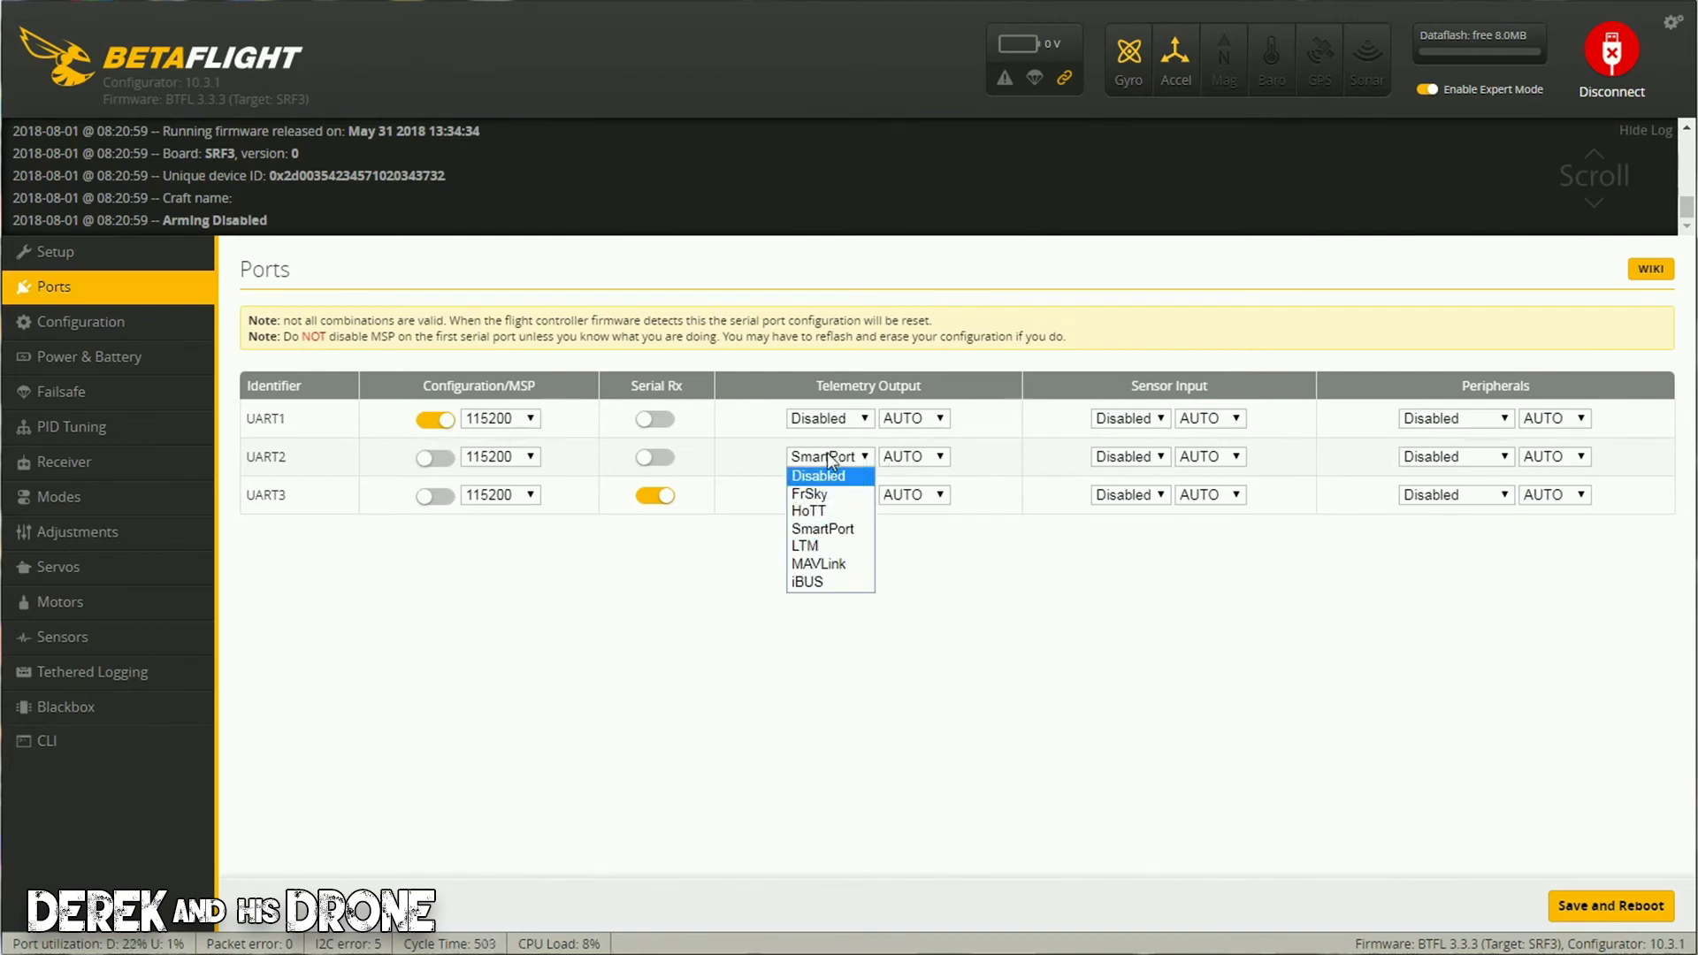
click(1160, 456)
click(1495, 457)
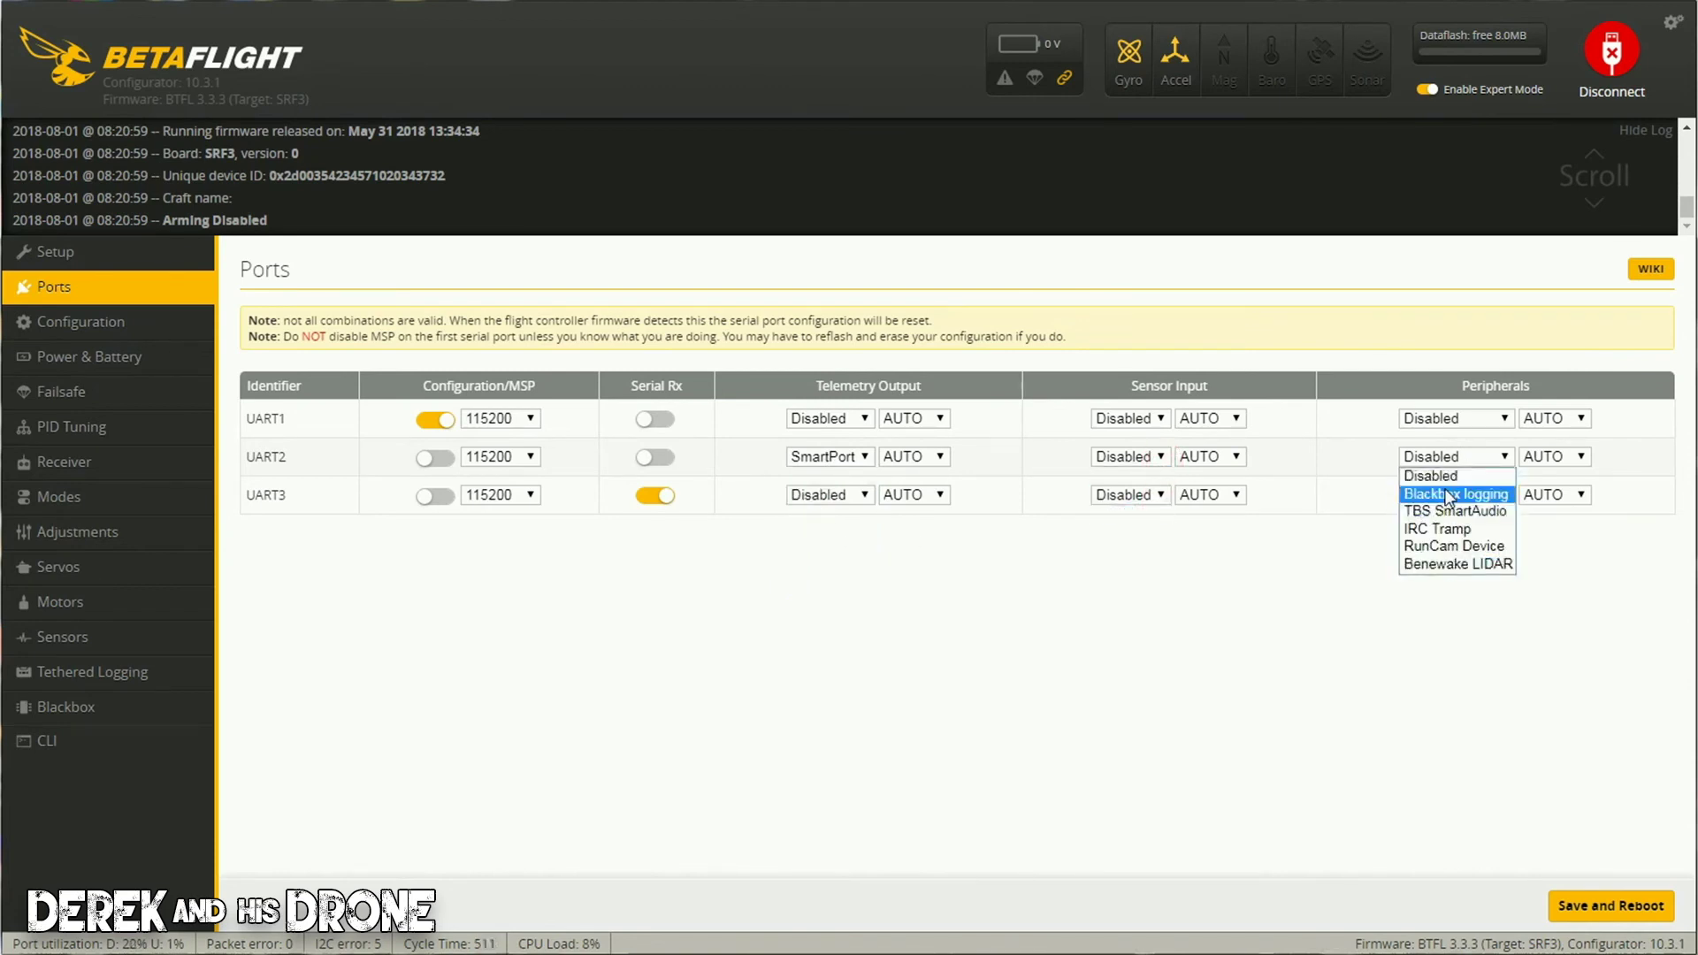
click(1335, 458)
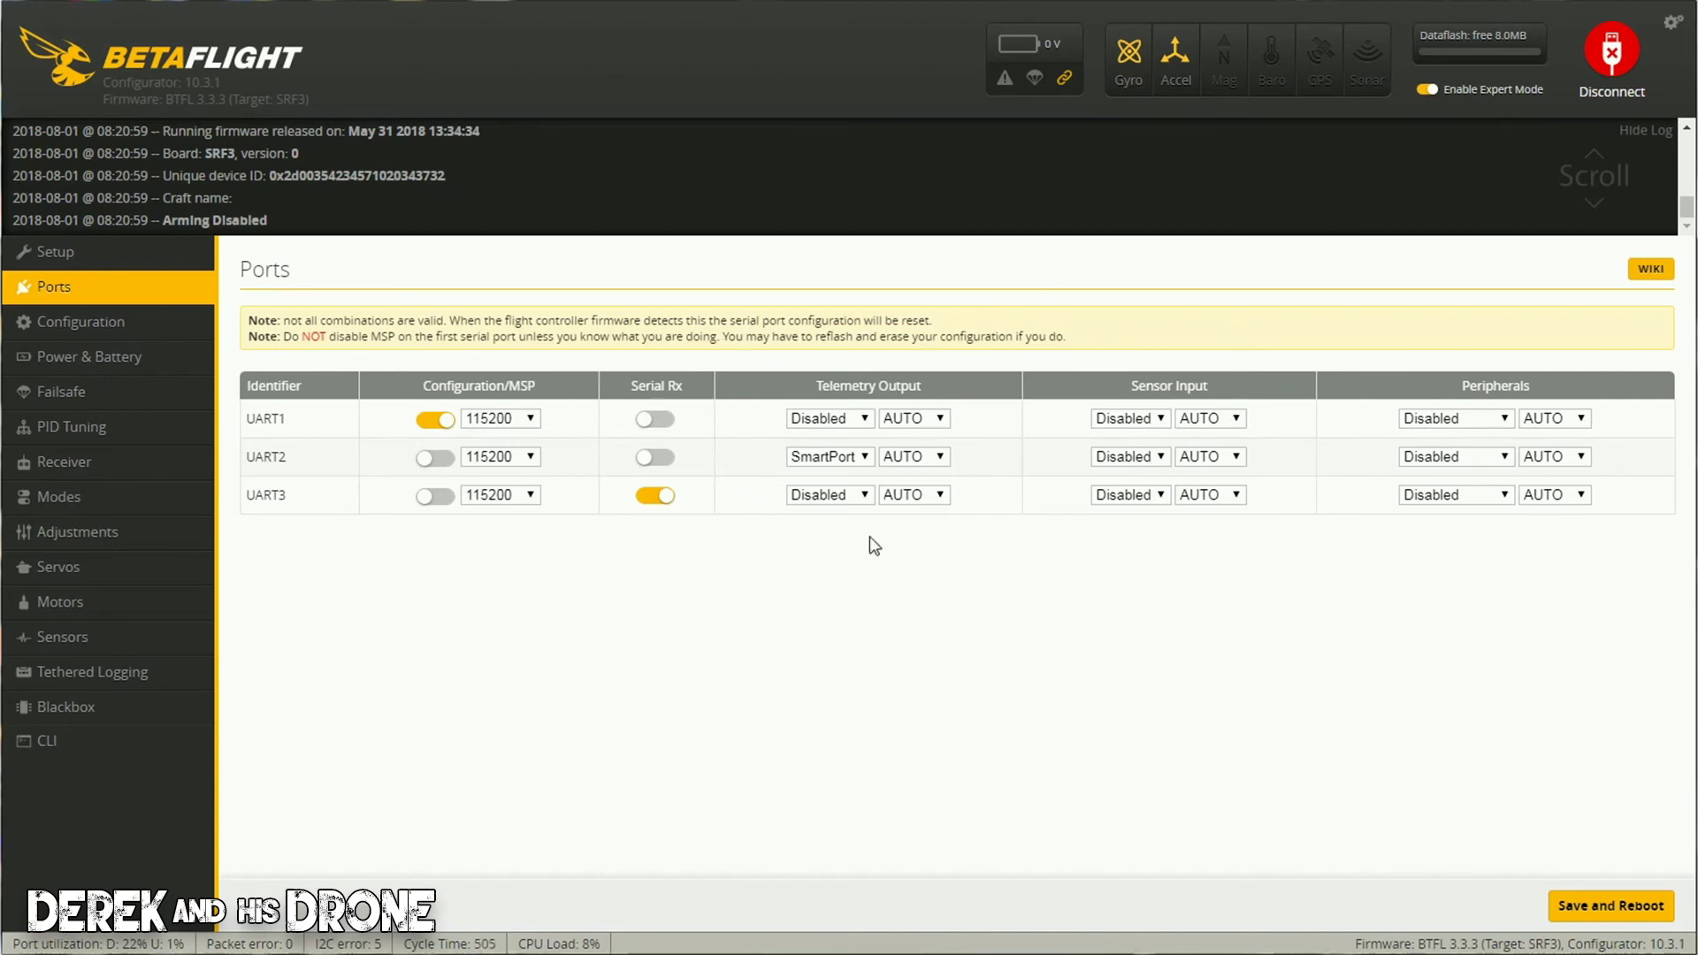
- Save the port configuration and reboot the flight controller
click(1639, 912)
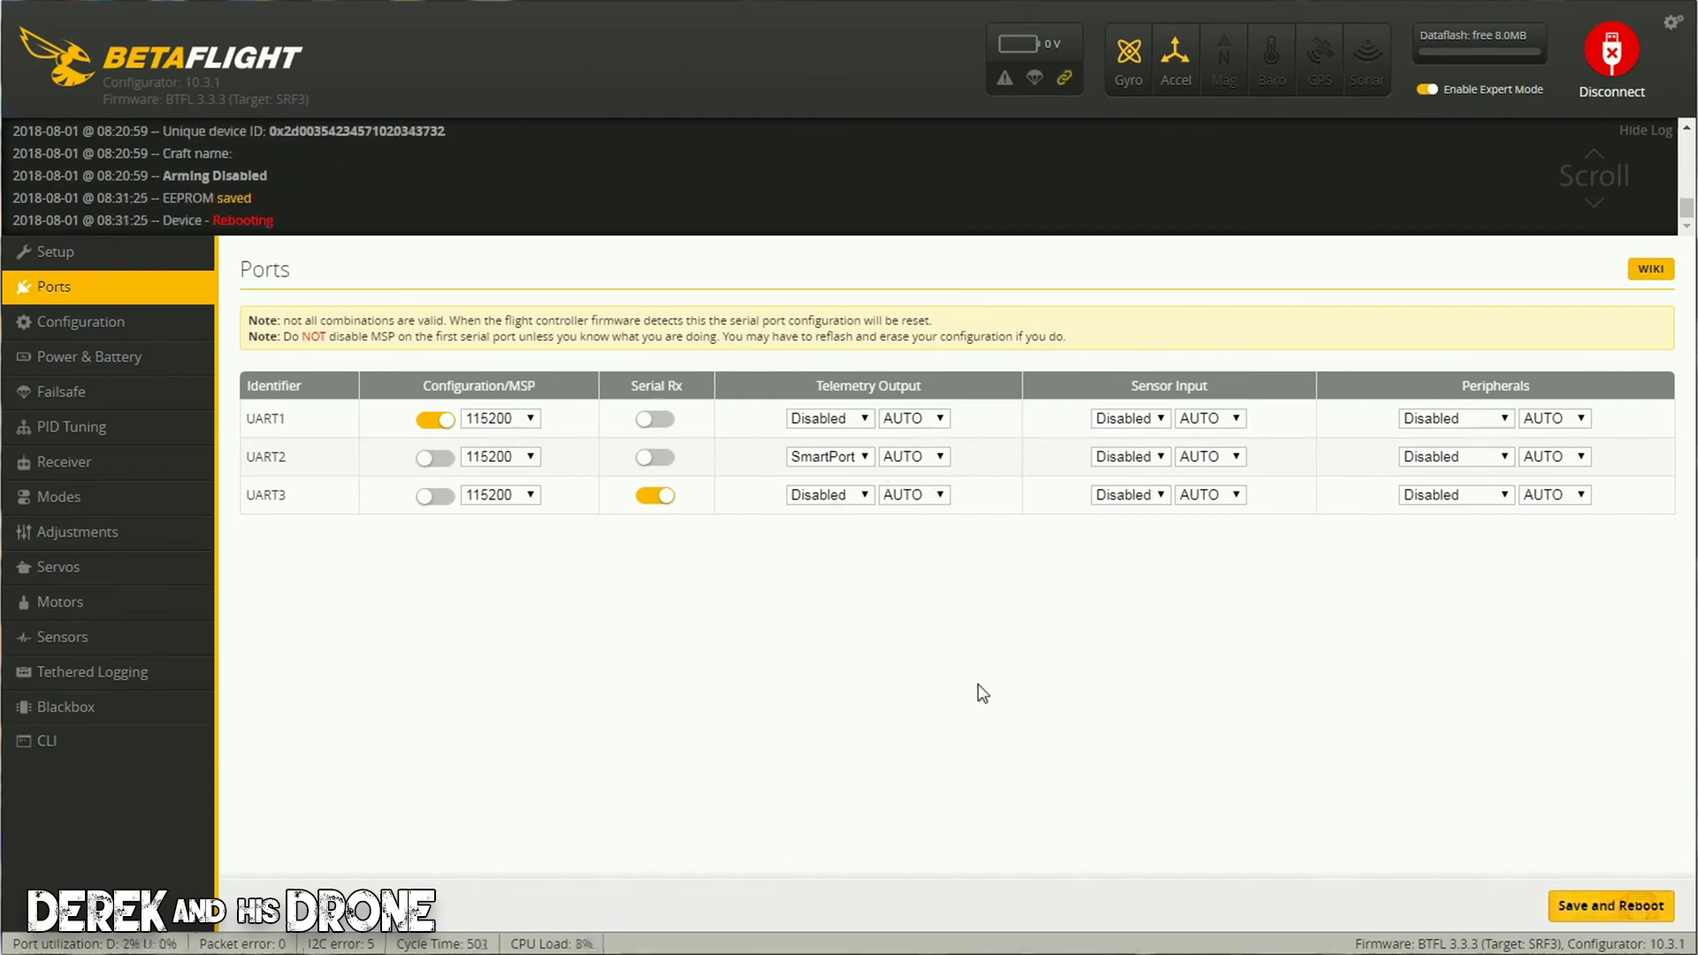